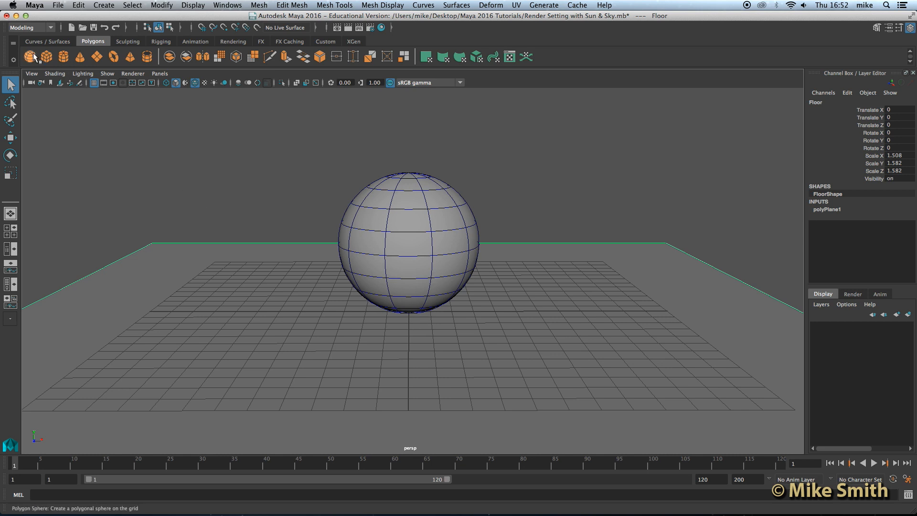
Step: Show the resolution gate for the perspective camera
left_click(30, 76)
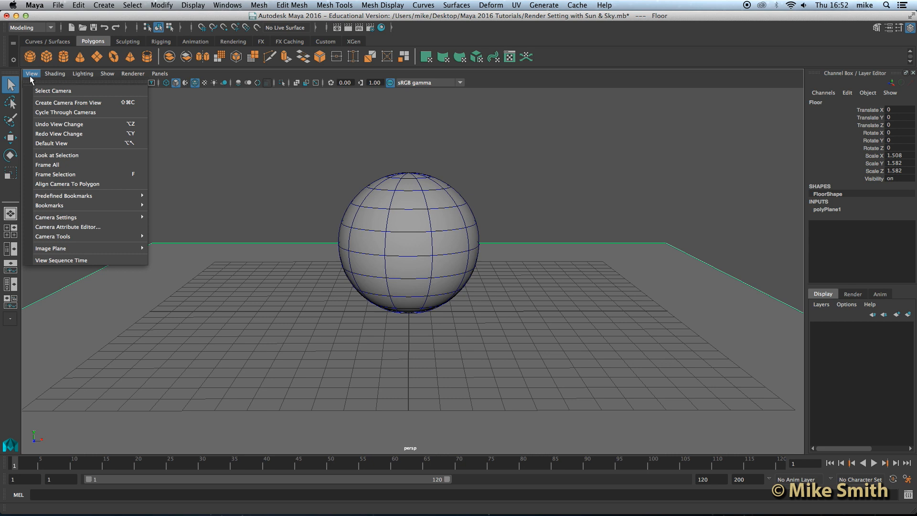
mouse_move(53, 220)
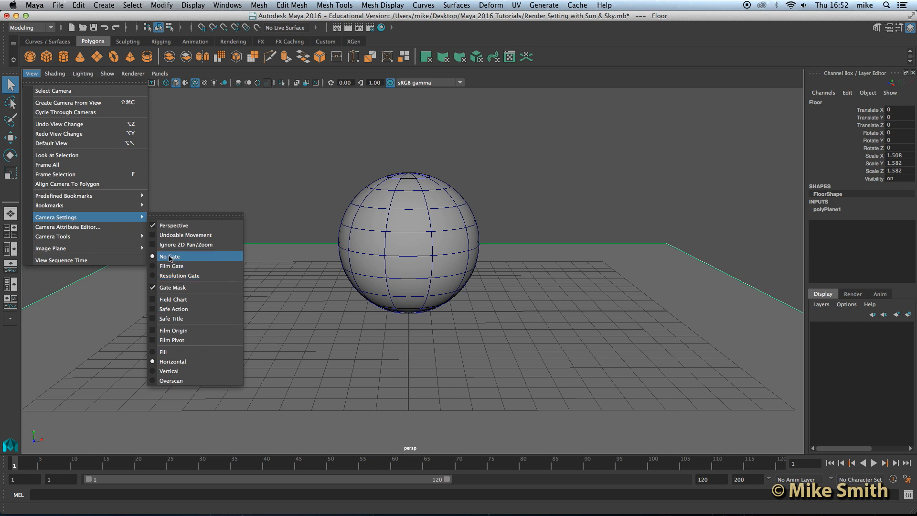
left_click(173, 278)
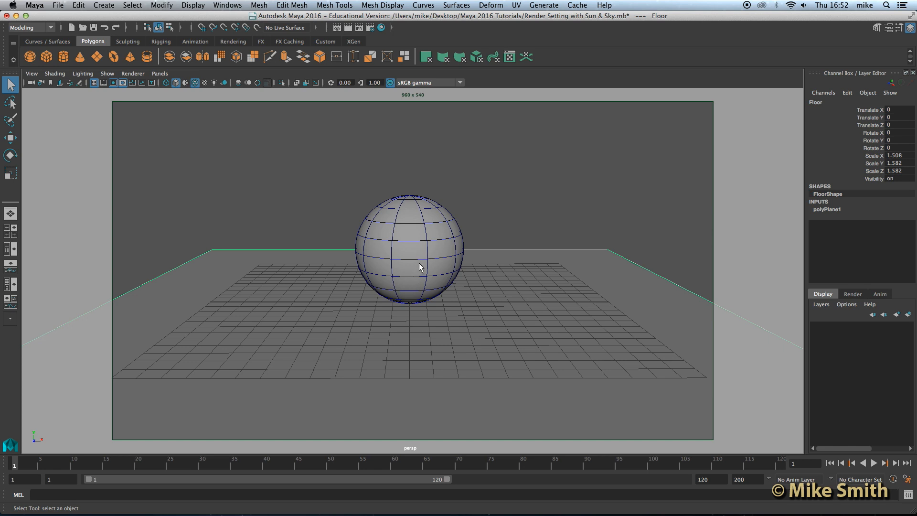
Step: Frame the sphere centrally inside the resolution gate, viewed from the front with the floor spreading out beneath it
scroll(419, 264, "down", 5)
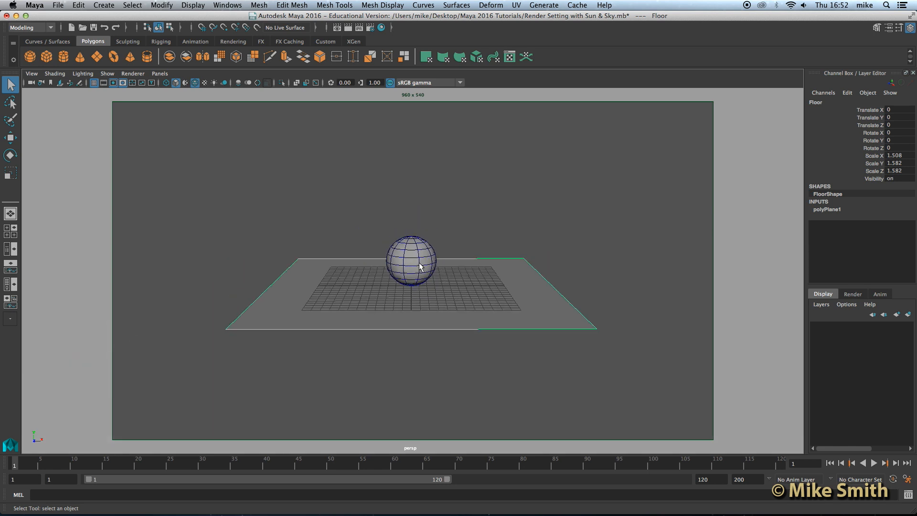
scroll(420, 287, "up", 4)
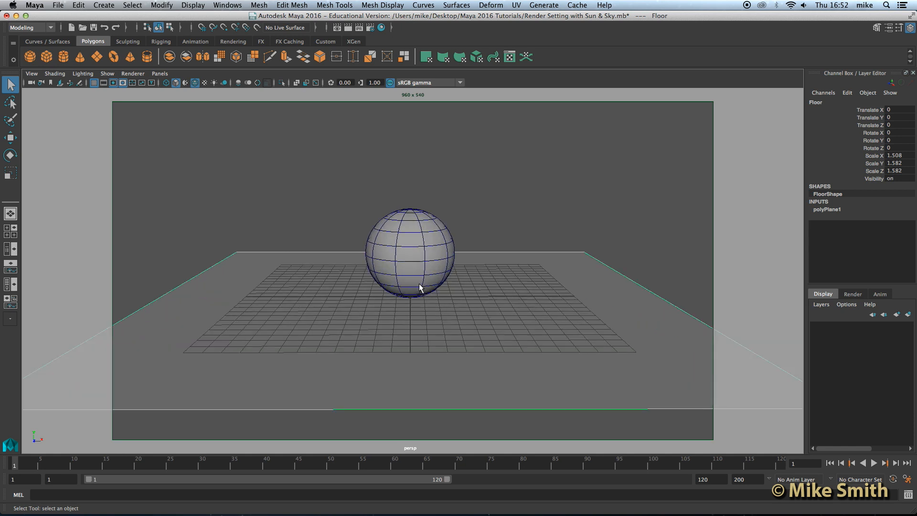
scroll(420, 288, "up", 3)
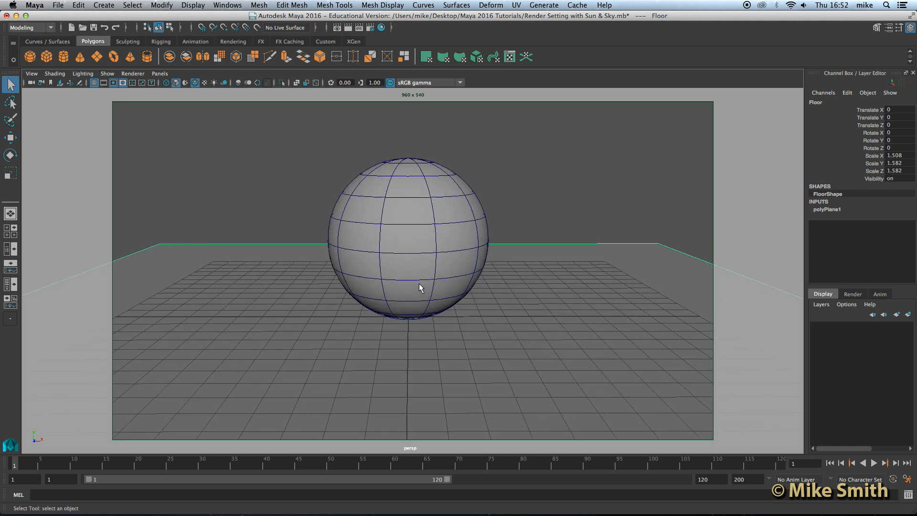
scroll(419, 286, "down", 3)
middle_click_drag(417, 230, 411, 239, "alt")
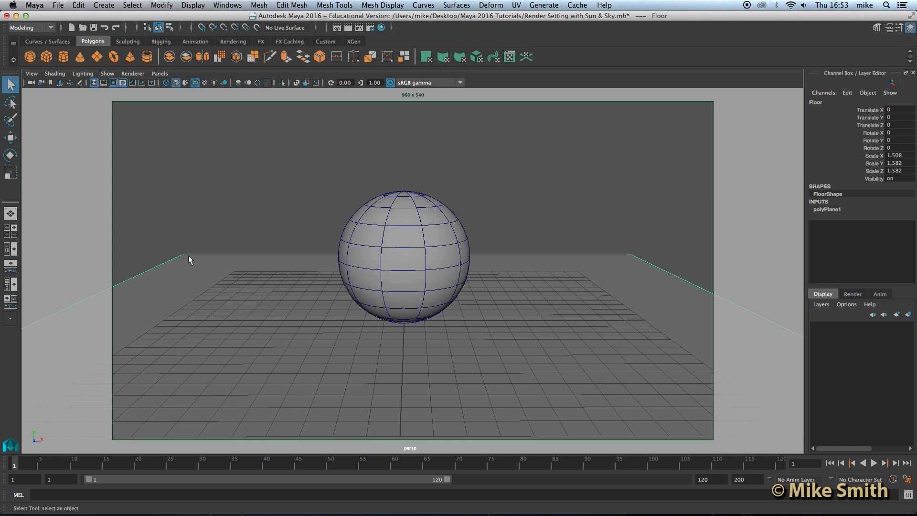
left_click_drag(598, 260, 376, 306, "alt")
middle_click_drag(402, 315, 400, 295, "alt")
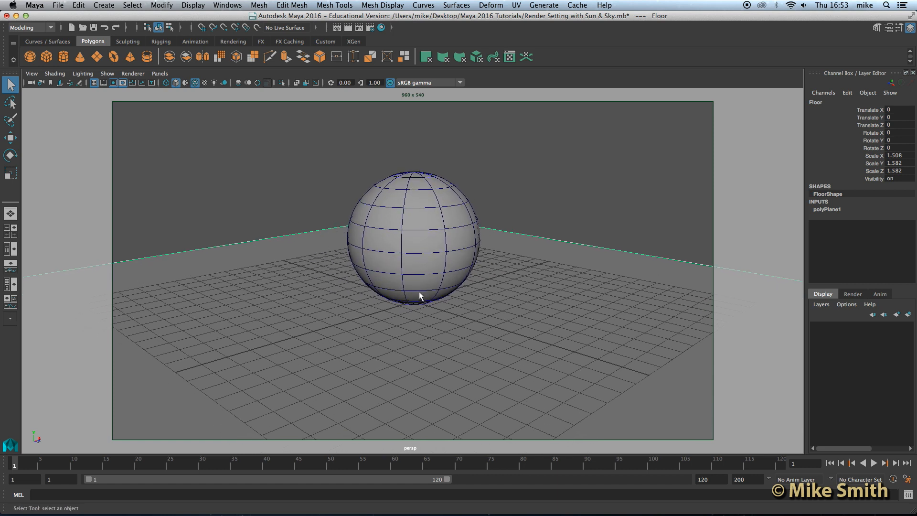
left_click_drag(419, 292, 443, 286, "alt")
left_click_drag(597, 302, 565, 303, "alt")
middle_click_drag(529, 274, 530, 277, "alt")
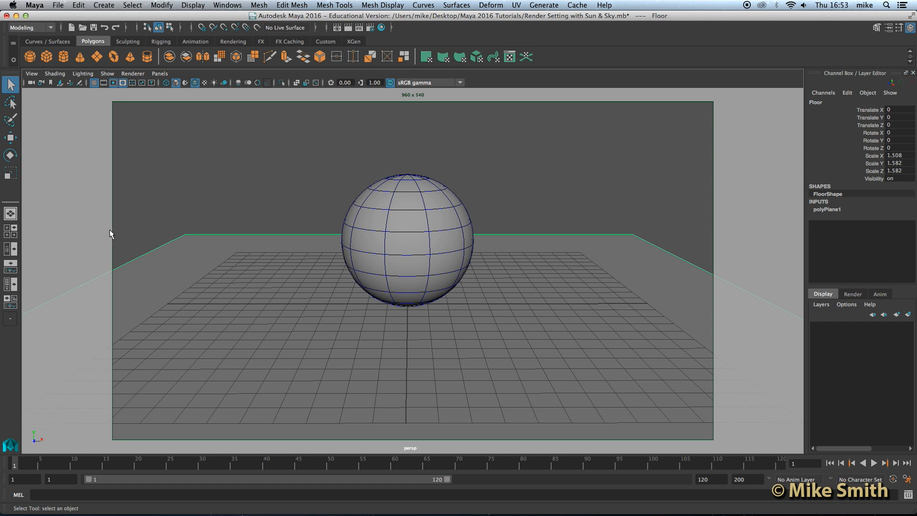
Step: Scale the floor plane along X to about 2.42 so that it spans the full width of the gate
left_click(10, 173)
left_click_drag(450, 303, 475, 305)
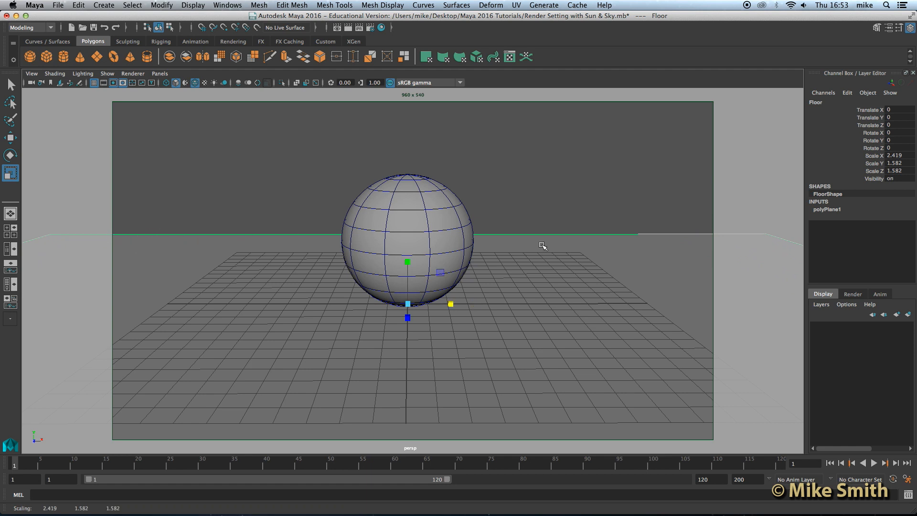
key("q")
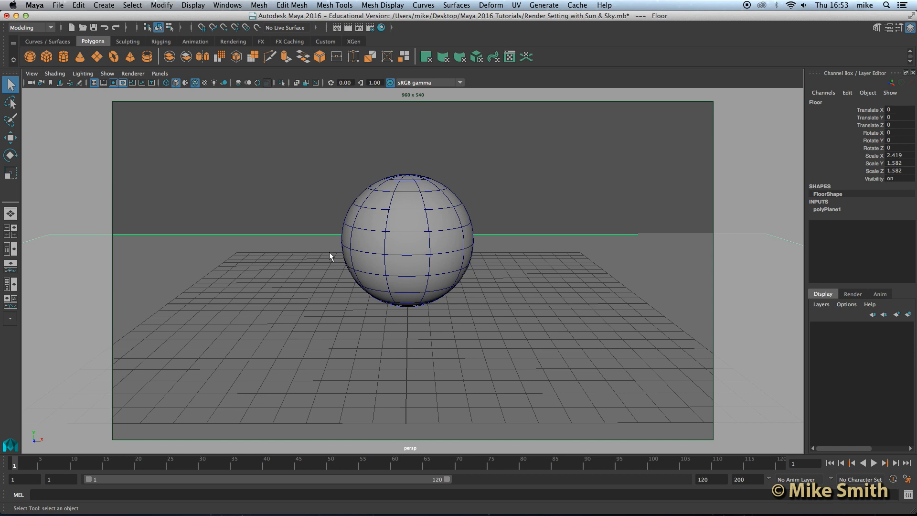
Step: Render the current frame with Maya Software and check which renderers are available in the Render View
left_click(349, 28)
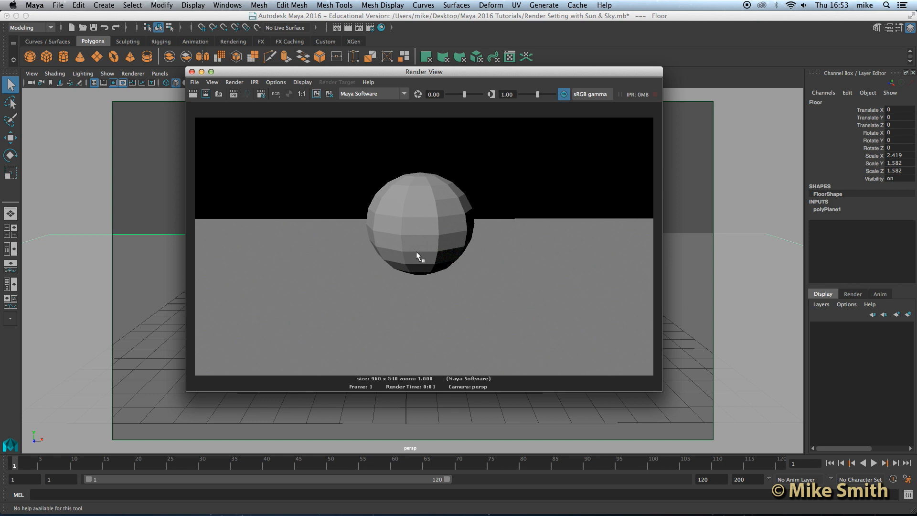
left_click(379, 95)
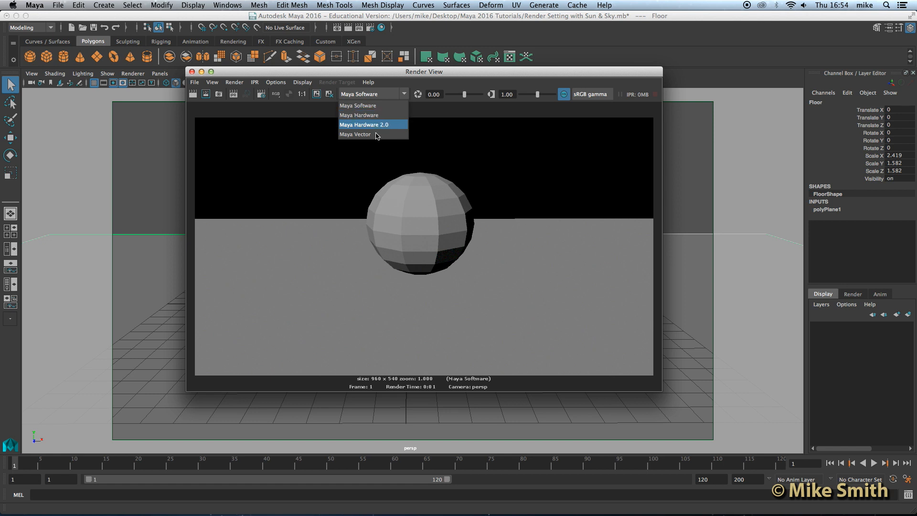
left_click(364, 167)
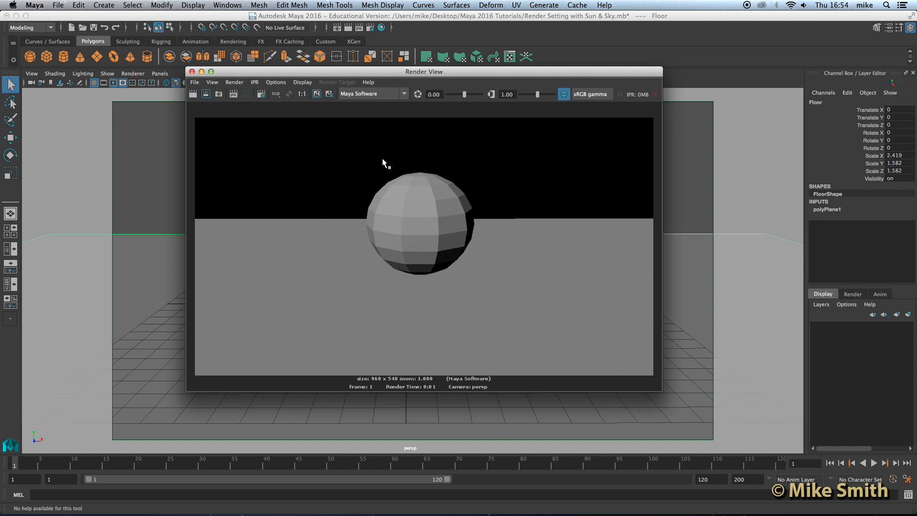
Step: Load the Mayatomr.bundle plug-in with auto load enabled in the Plug-in Manager, and close the manager
left_click(221, 5)
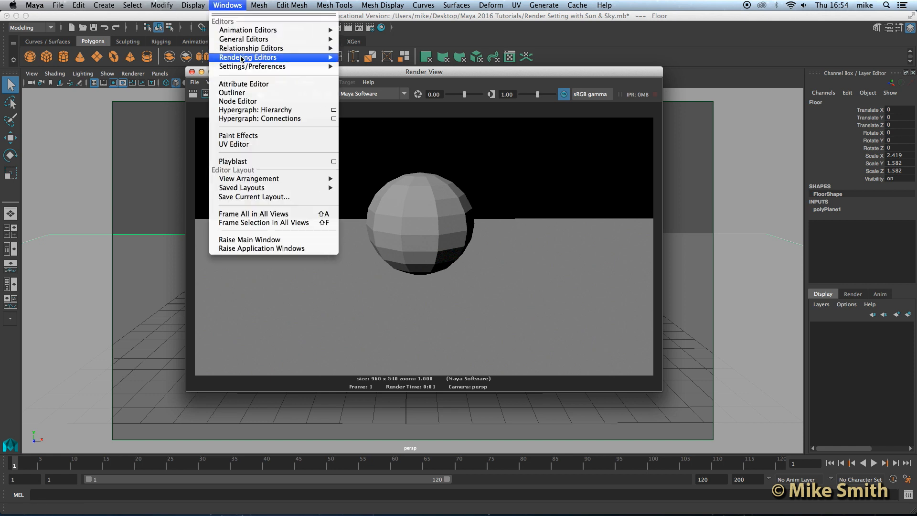
mouse_move(245, 67)
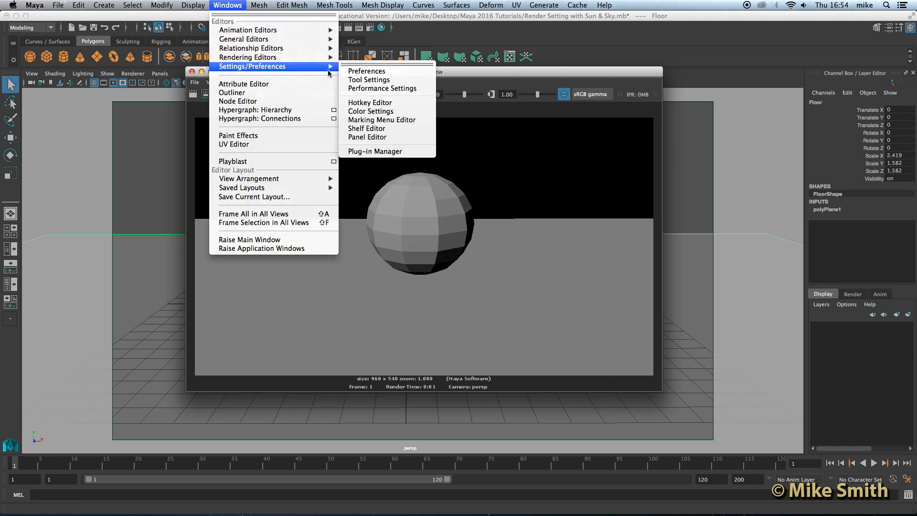
left_click(386, 151)
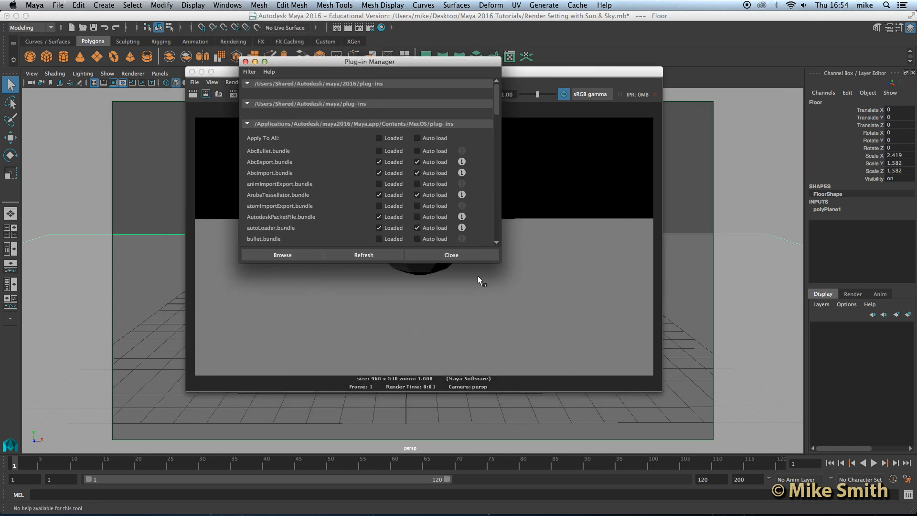
left_click_drag(499, 262, 539, 355)
scroll(327, 241, "down", 5)
scroll(329, 242, "down", 15)
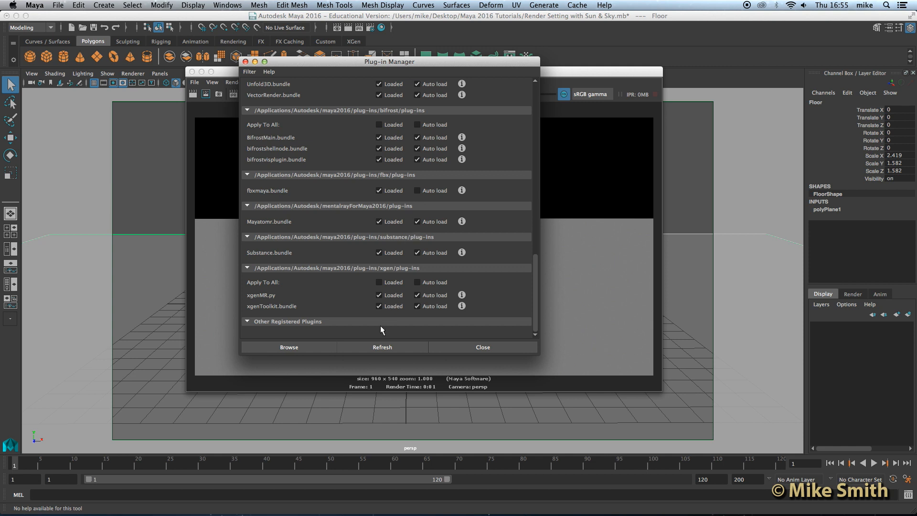
left_click(481, 347)
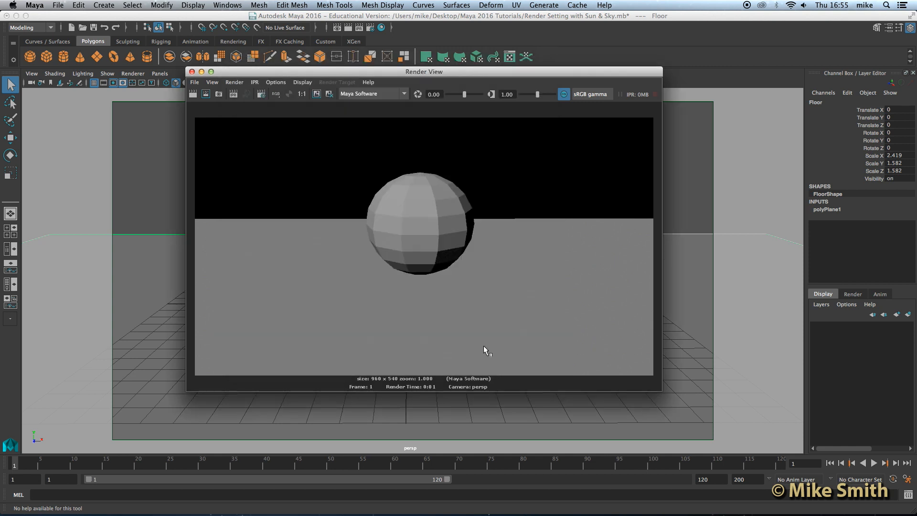
Step: Set the Render View's renderer to mental ray and render the current frame again
left_click(375, 93)
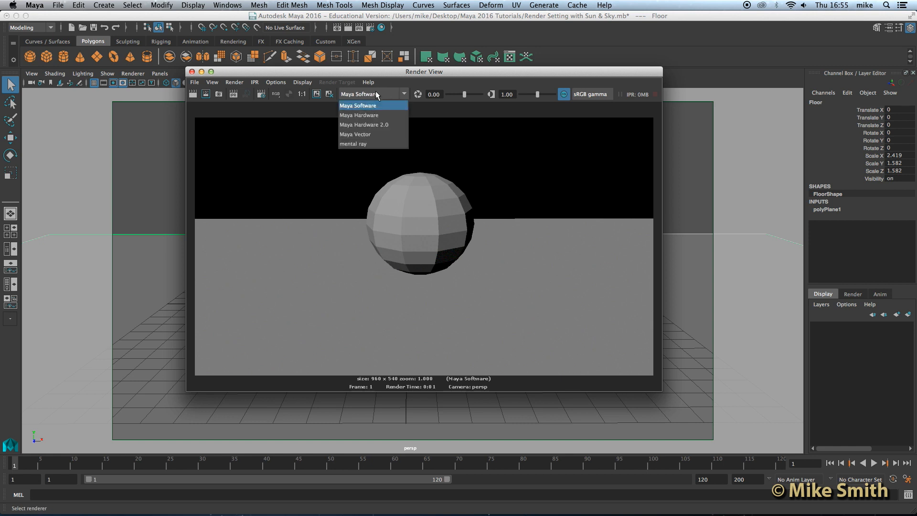
left_click(360, 144)
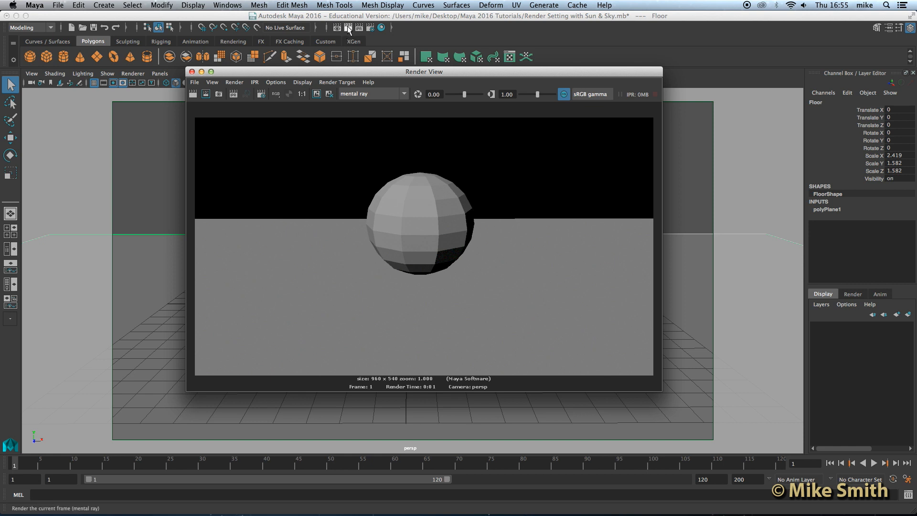
left_click_drag(285, 70, 285, 91)
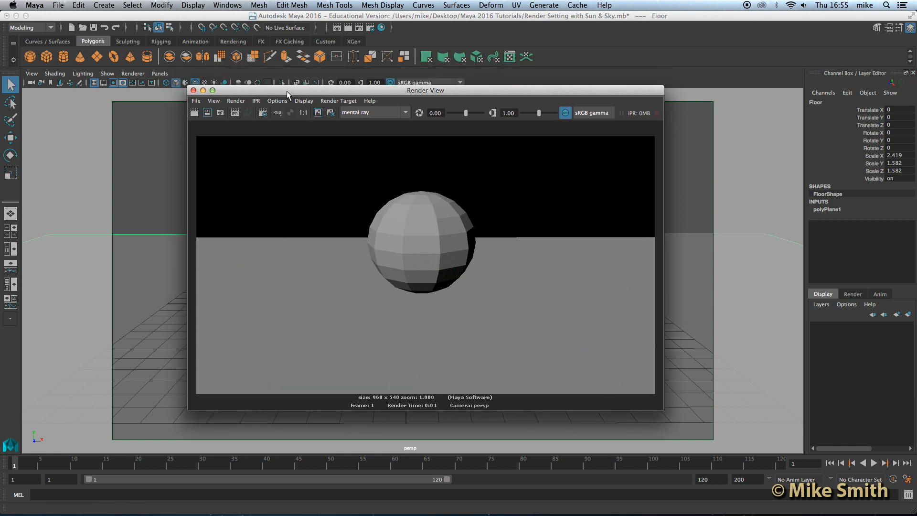
left_click(195, 114)
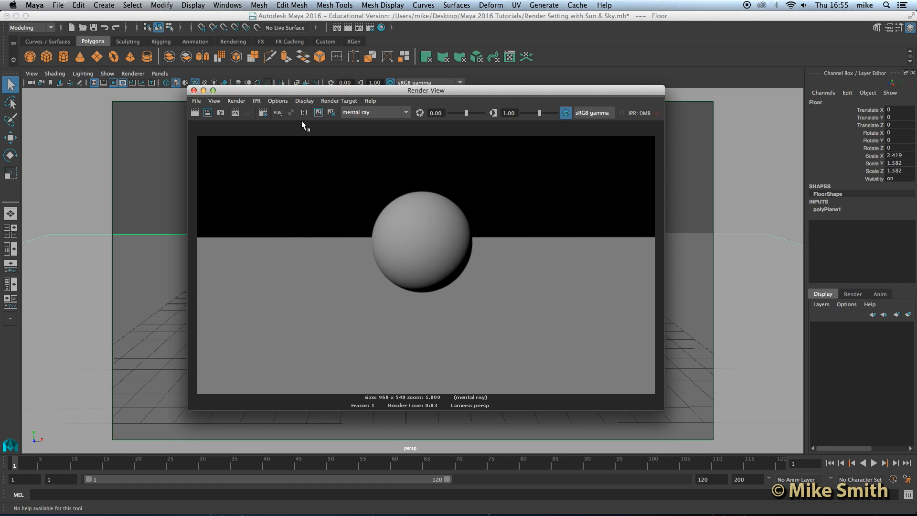
Step: Call up the render settings from the Render View, and close the Render View
left_click(279, 103)
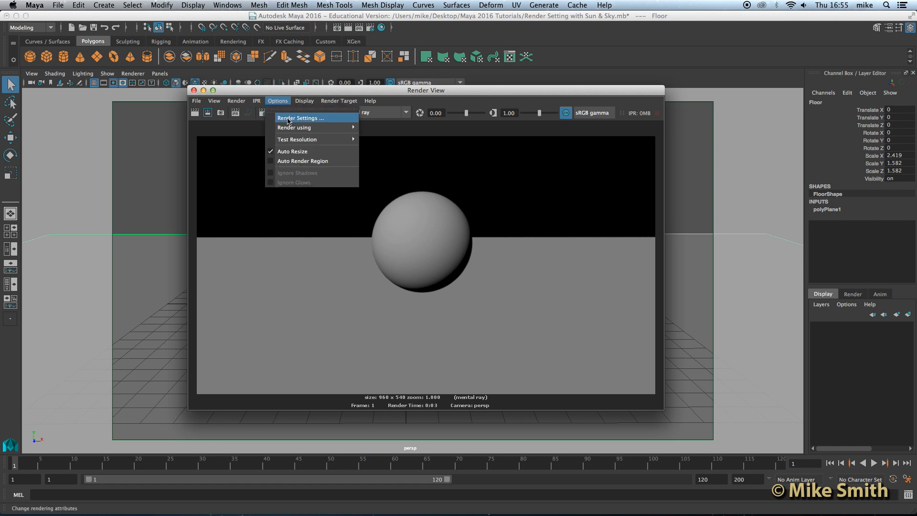
left_click(288, 118)
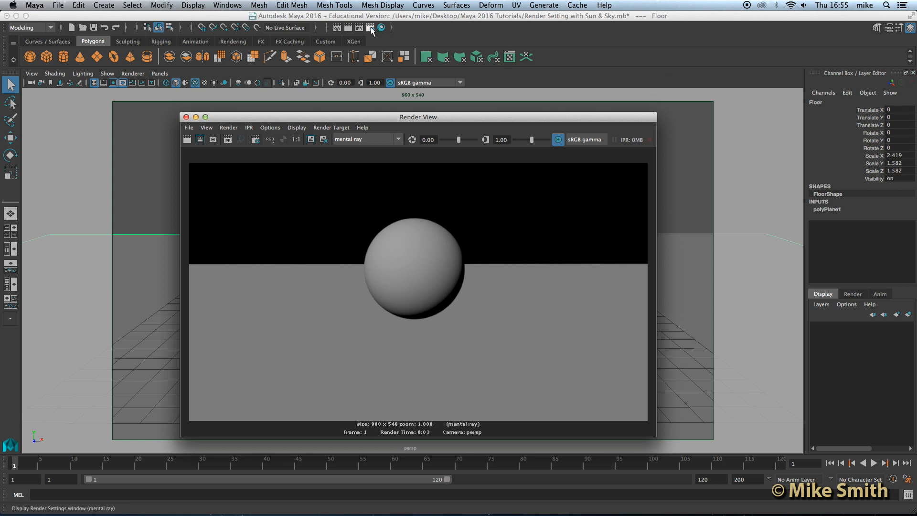
left_click(372, 29)
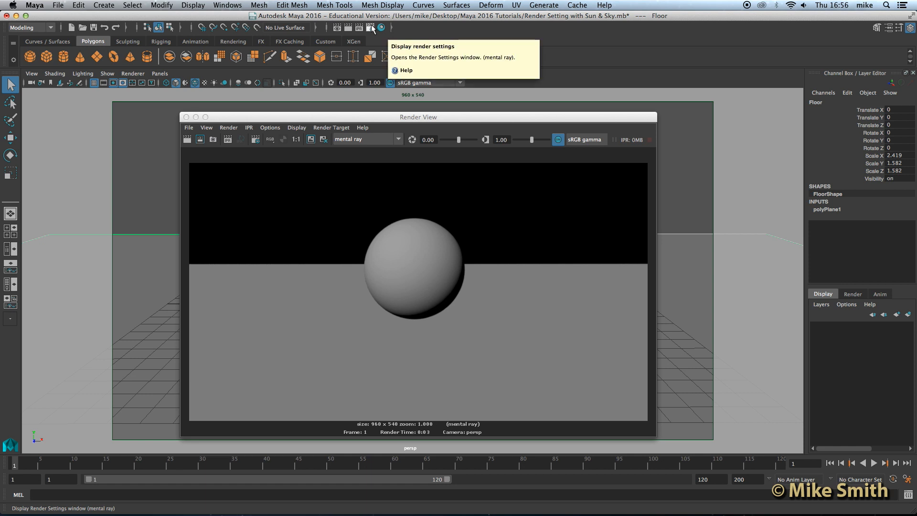
left_click(186, 117)
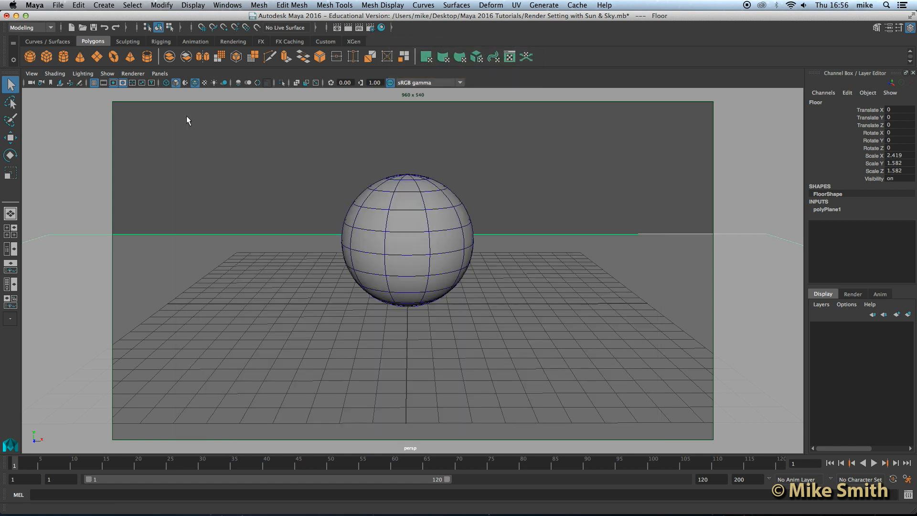
Step: Create a Physical Sun and Sky environment in the mental ray scene render settings, and close the settings window
left_click(227, 5)
mouse_move(246, 59)
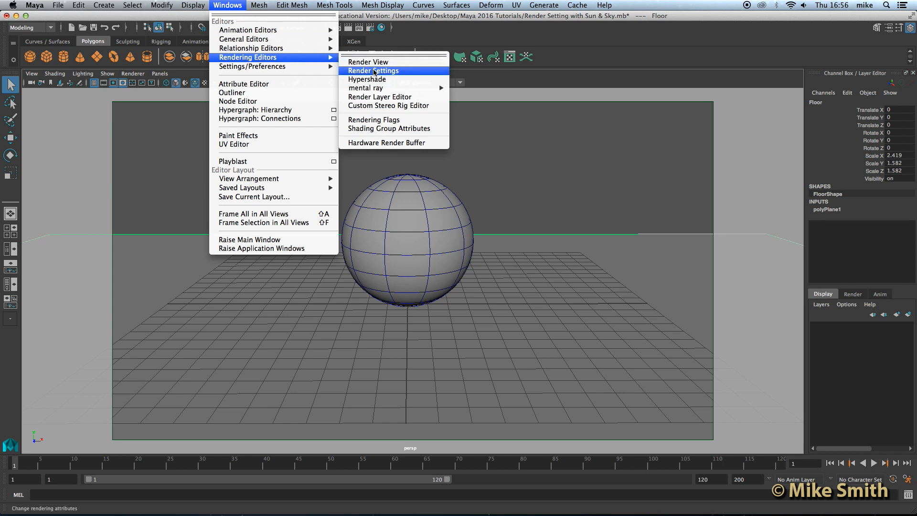
left_click(390, 72)
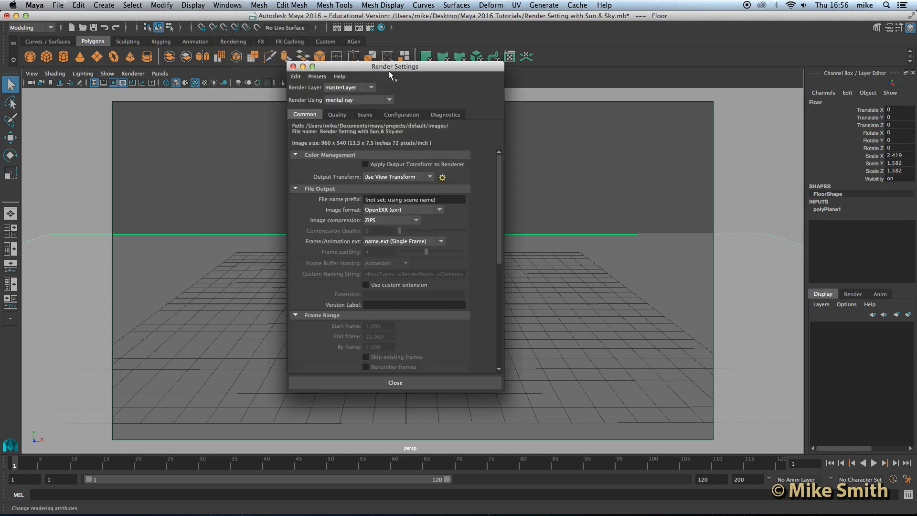
left_click_drag(403, 68, 411, 59)
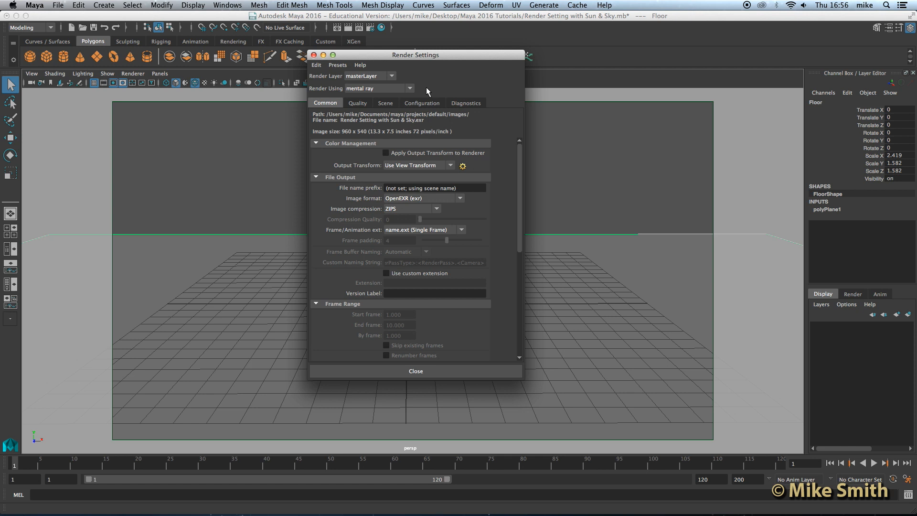
left_click(387, 104)
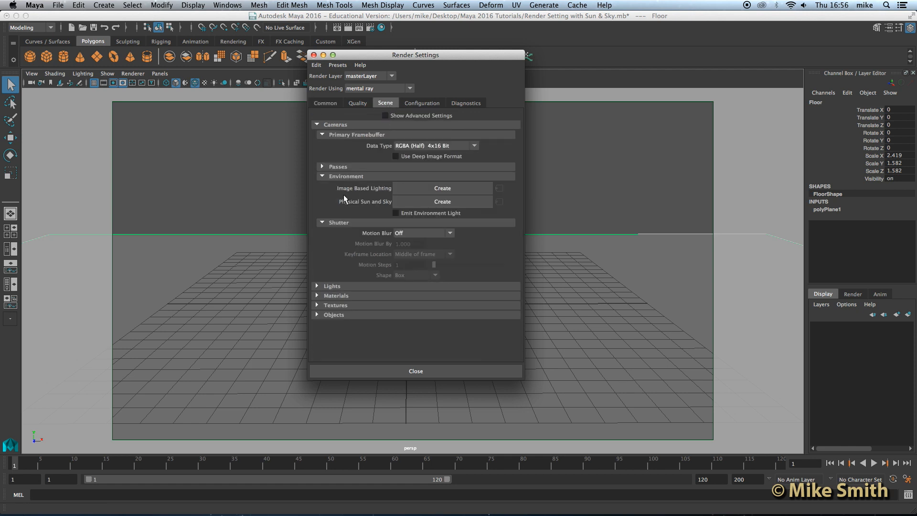
left_click(322, 176)
left_click(322, 177)
left_click(439, 202)
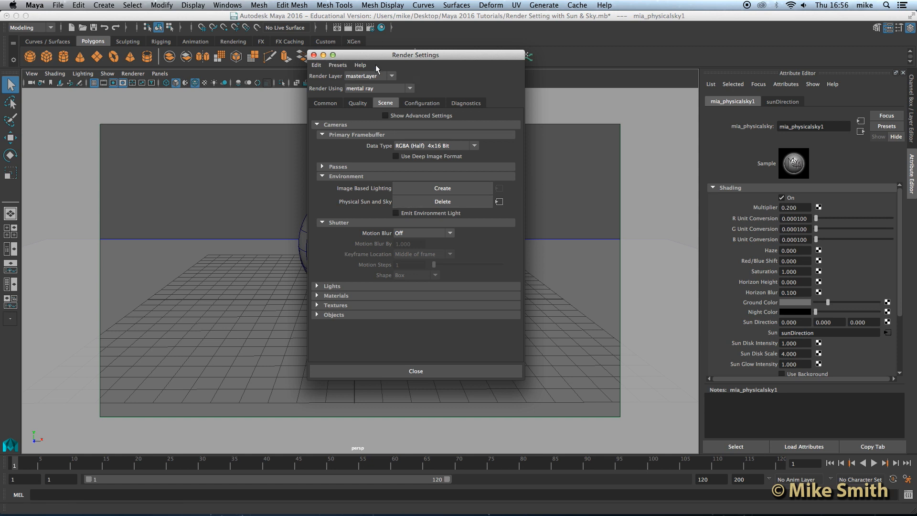
left_click(314, 56)
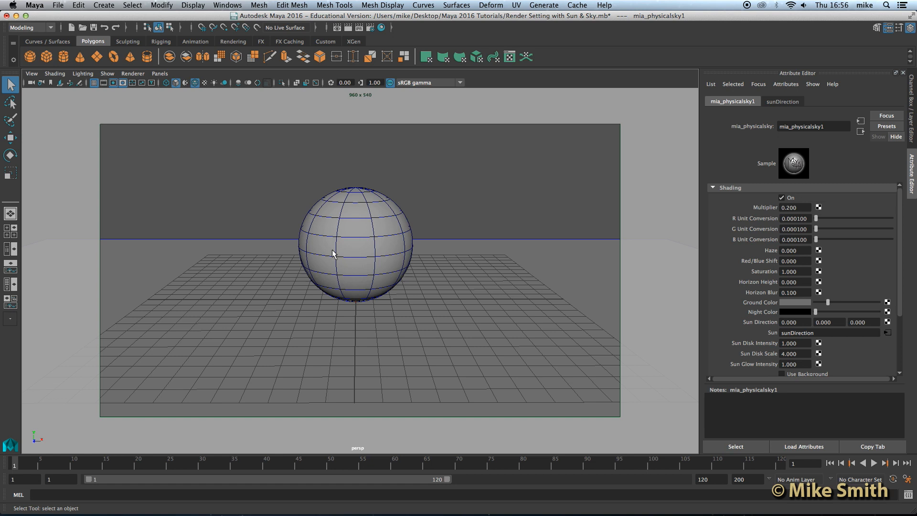
Step: Bring up the Outliner beside the sphere and select the sunDirection light in it
left_click(229, 5)
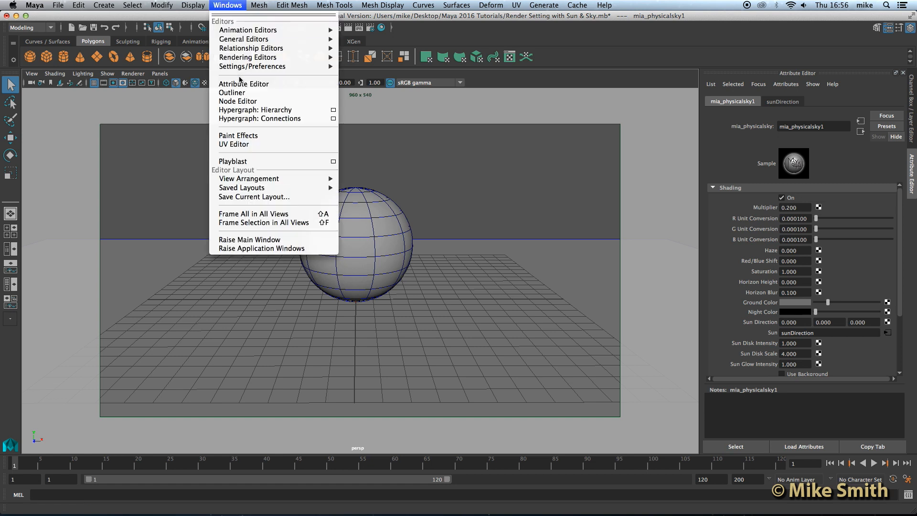
left_click(238, 93)
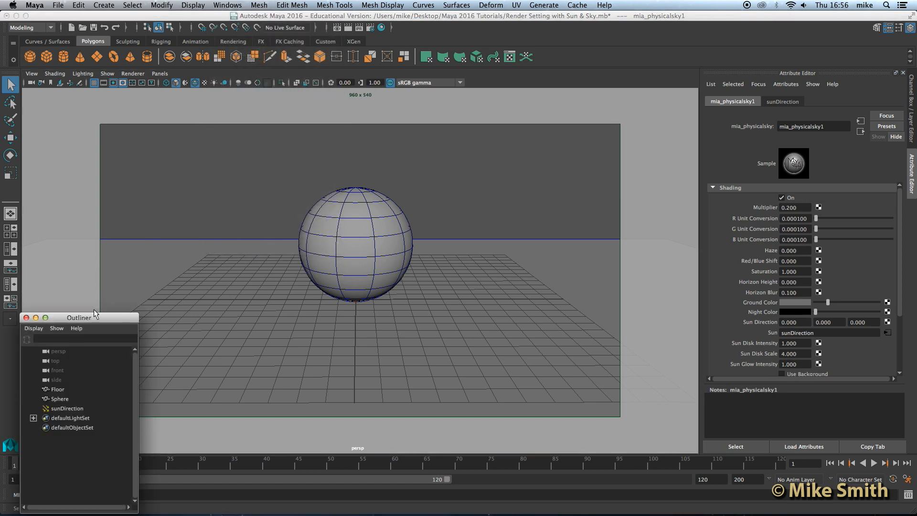
left_click_drag(117, 312, 212, 133)
left_click(170, 204)
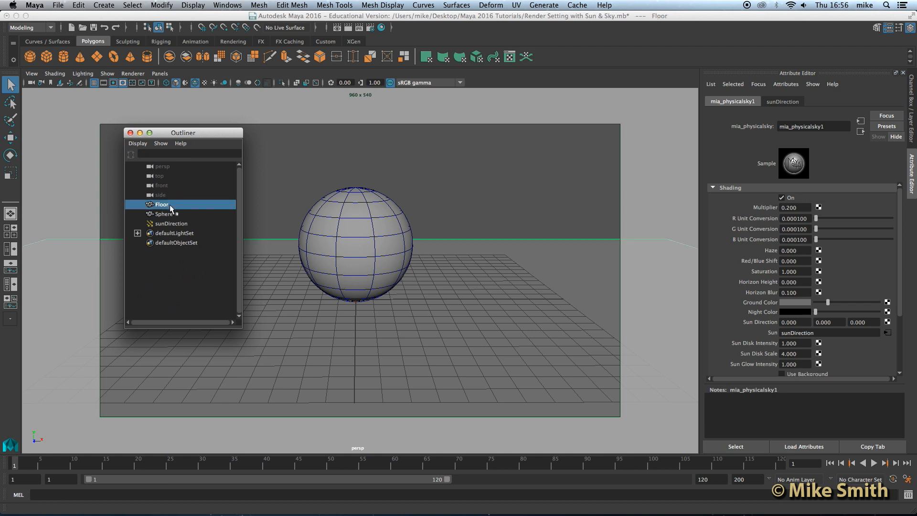
left_click(169, 214)
left_click(163, 224)
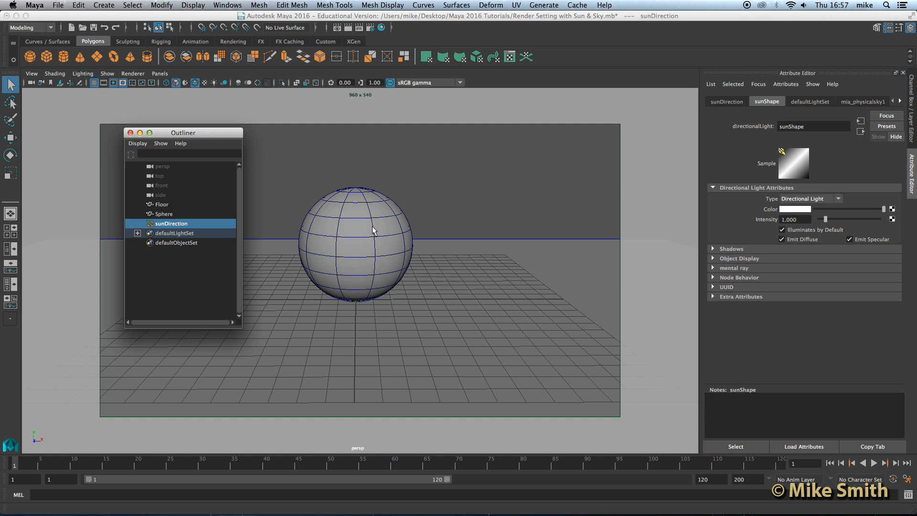
Step: Move the sunDirection light straight up from the floor to just above the top of the sphere
left_click(11, 138)
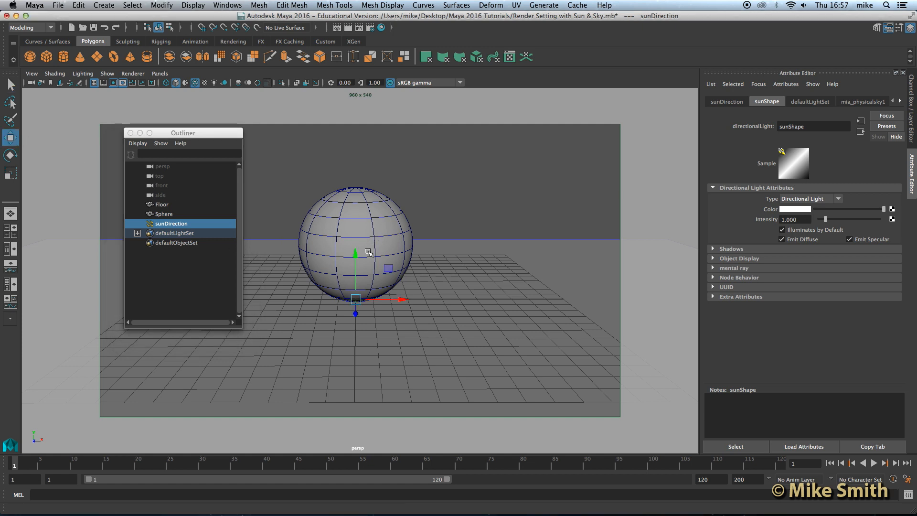
left_click_drag(355, 253, 354, 116)
left_click_drag(367, 238, 382, 250, "alt")
scroll(383, 250, "up", 5)
left_click_drag(387, 216, 392, 282, "alt")
Step: Rotate the sunDirection light about several axes so it shines diagonally down across the sphere, casting the shadow to its left
left_click(6, 156)
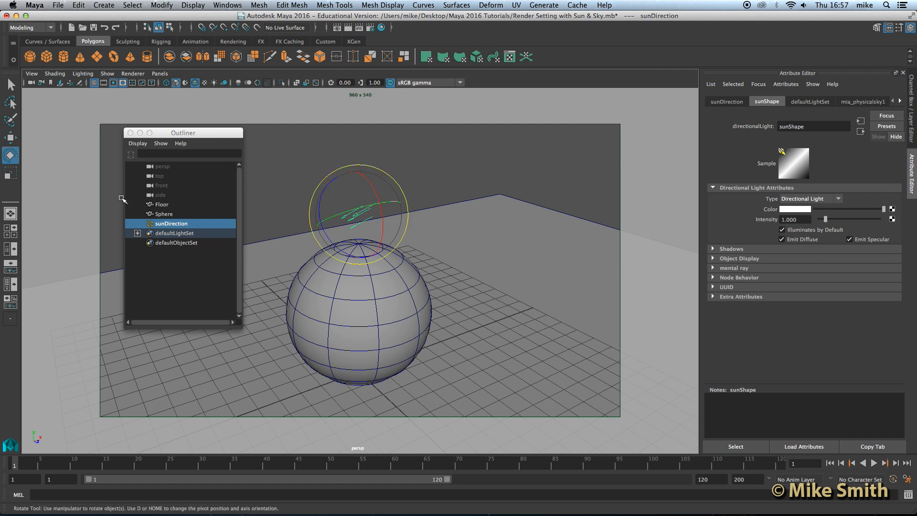
mouse_move(354, 210)
left_mouse_down()
mouse_move(378, 200)
mouse_move(370, 233)
mouse_move(368, 207)
left_mouse_up()
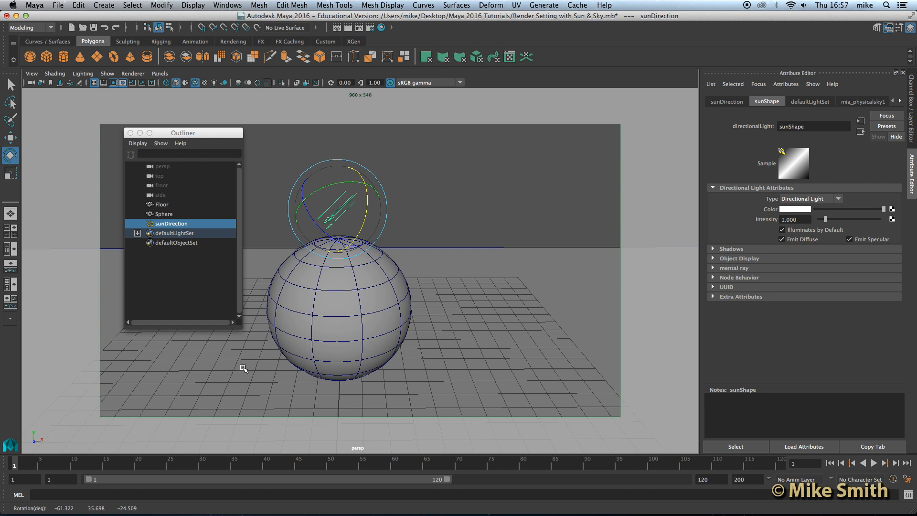
left_click_drag(347, 277, 466, 303, "alt")
left_click_drag(439, 204, 414, 205)
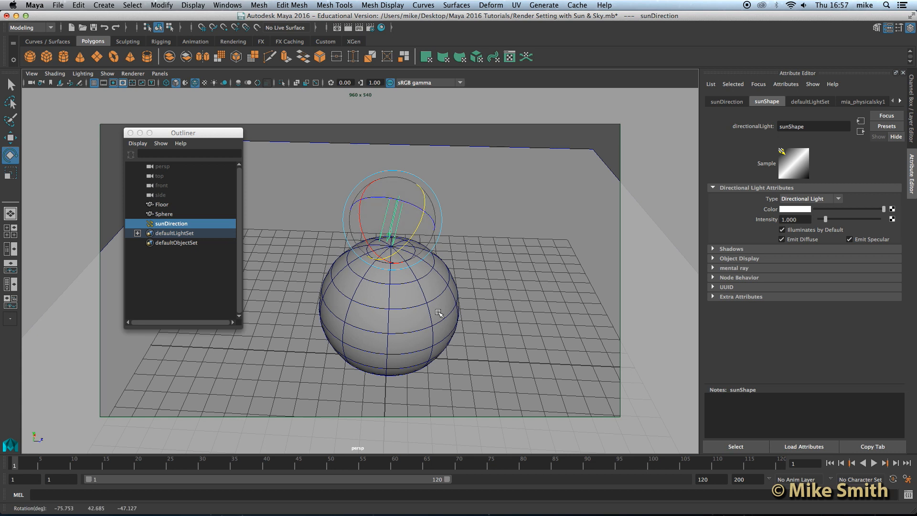
left_click_drag(434, 197, 429, 214)
left_click_drag(474, 274, 358, 248, "alt")
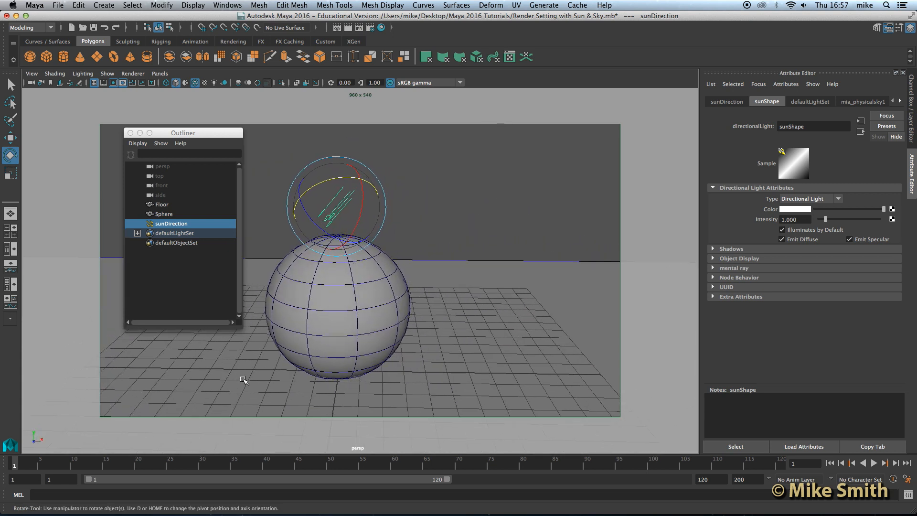
middle_click_drag(290, 343, 320, 322, "alt")
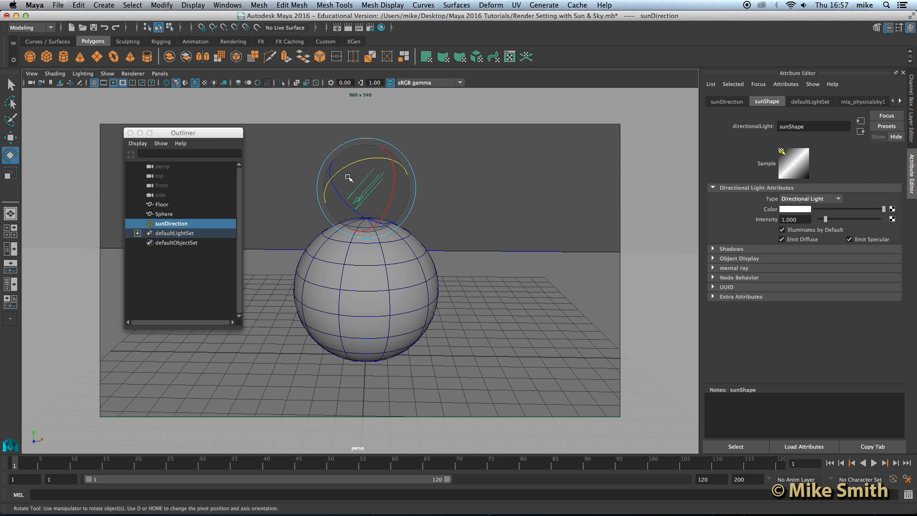
Step: Move the Outliner out of the way, frame the sphere centrally above the floor, and render the current frame
left_click_drag(207, 133, 120, 453)
left_click_drag(409, 292, 409, 291, "alt")
middle_click_drag(409, 291, 400, 275, "alt")
left_click_drag(400, 275, 399, 281, "alt")
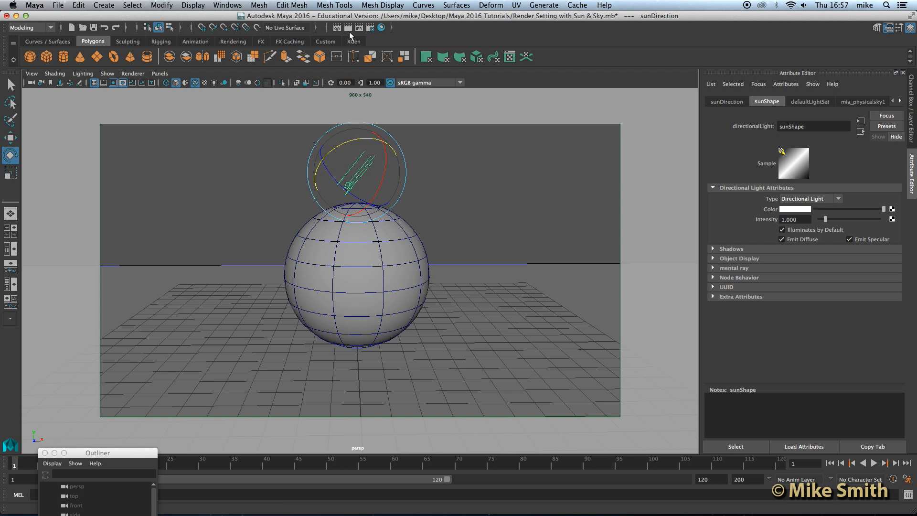
left_click(348, 27)
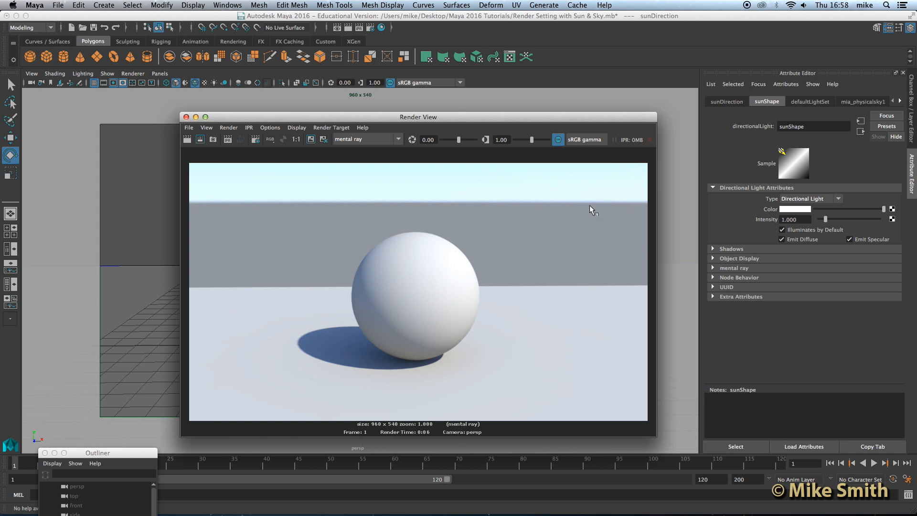
Step: Set the mia_physicalsky1 Horizon Height to -1 and render a test region covering sky, horizon and floor beside the sphere
left_click_drag(417, 118, 395, 313)
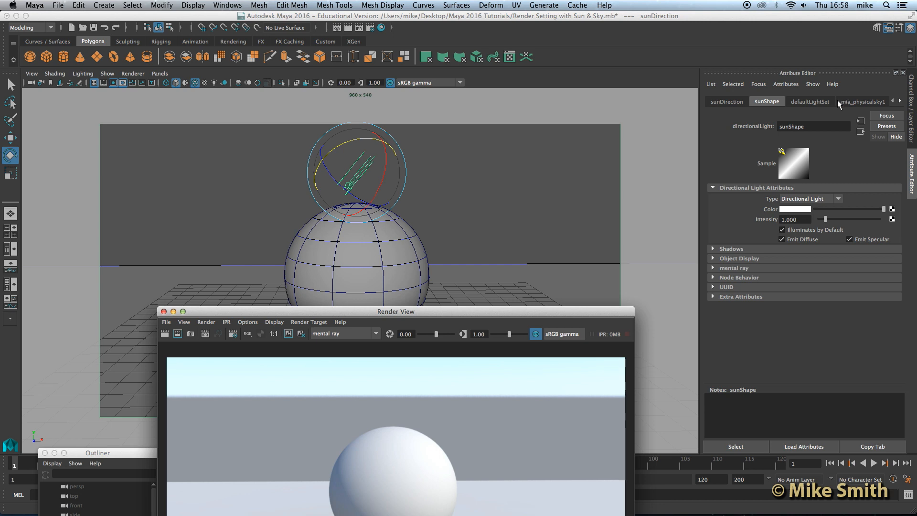
left_click(872, 101)
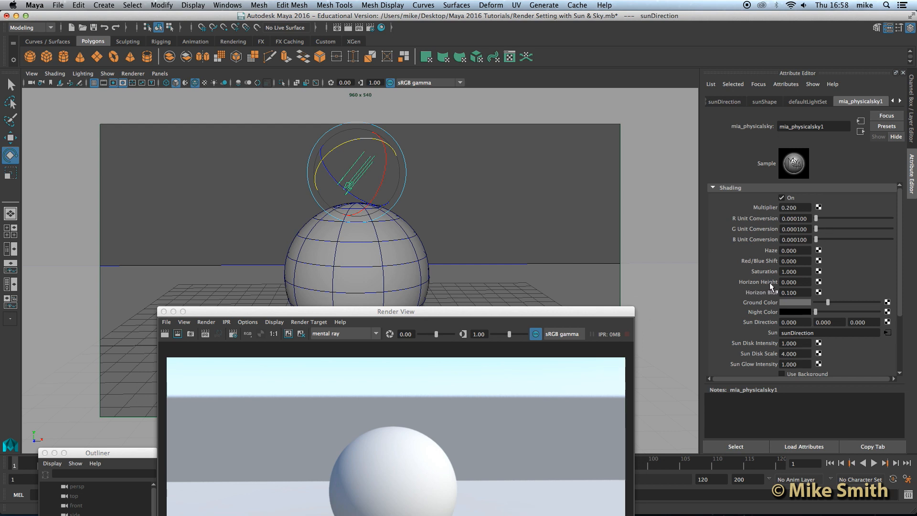
left_click_drag(800, 282, 774, 282)
type("-1")
left_click_drag(378, 316, 372, 114)
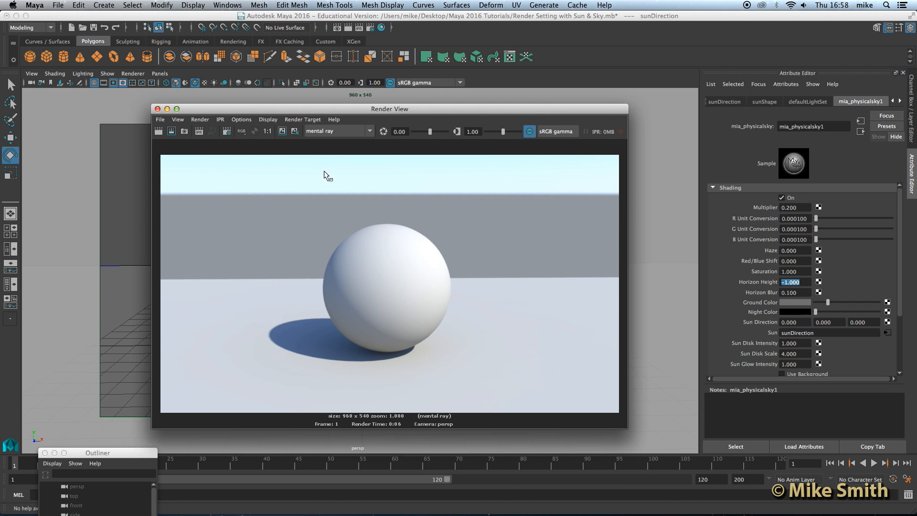
left_click_drag(204, 169, 305, 317)
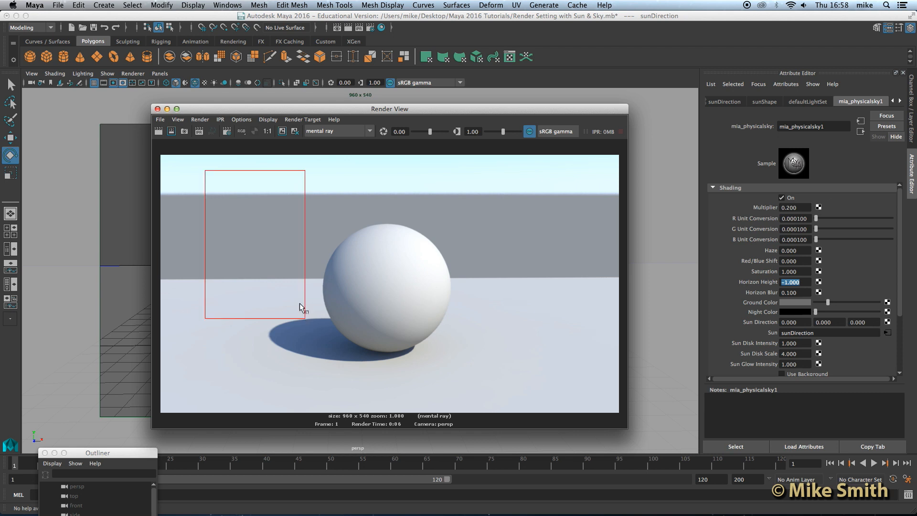
left_click(171, 132)
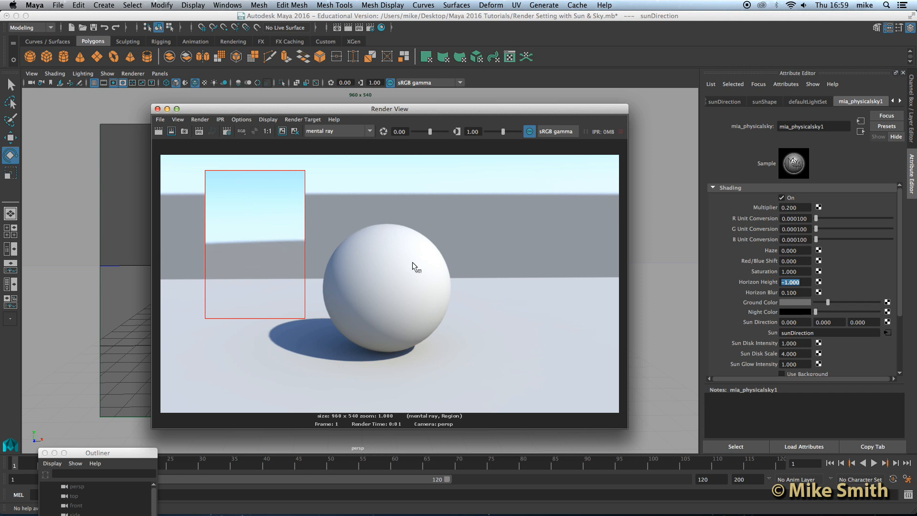
Step: Set the physical sky's Horizon Height to -1.75 and render the test region again
left_click_drag(800, 282, 790, 282)
type("750")
key("Return")
left_click(171, 131)
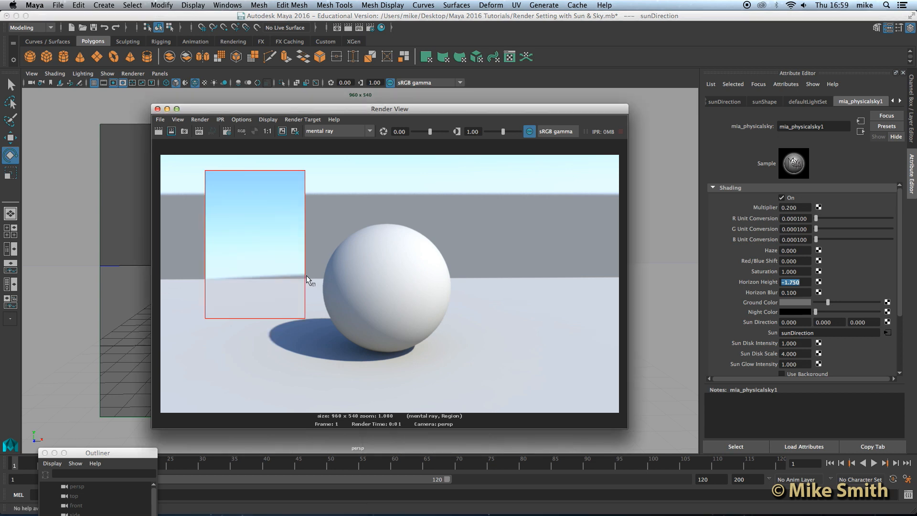
Step: Lower the physical sky's Horizon Height to -2 and update the test region's render
left_click(802, 281)
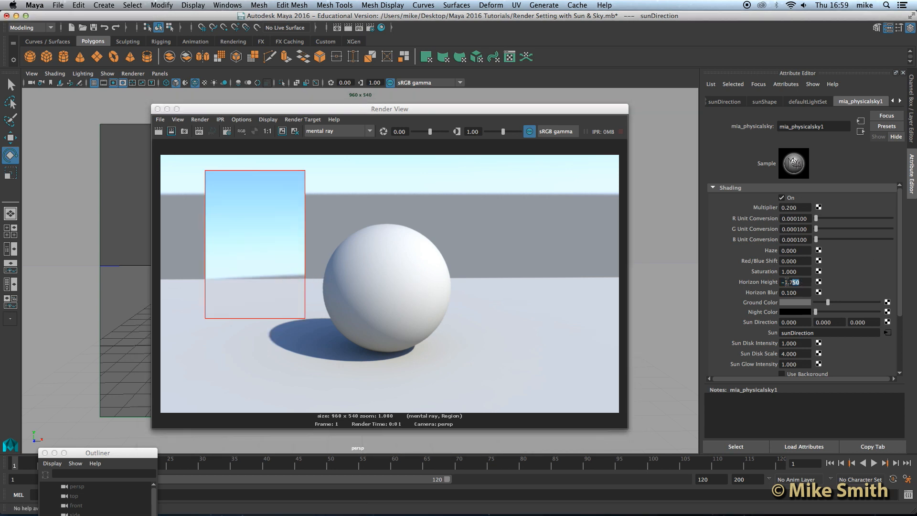
type("-2")
key("Return")
left_click(173, 134)
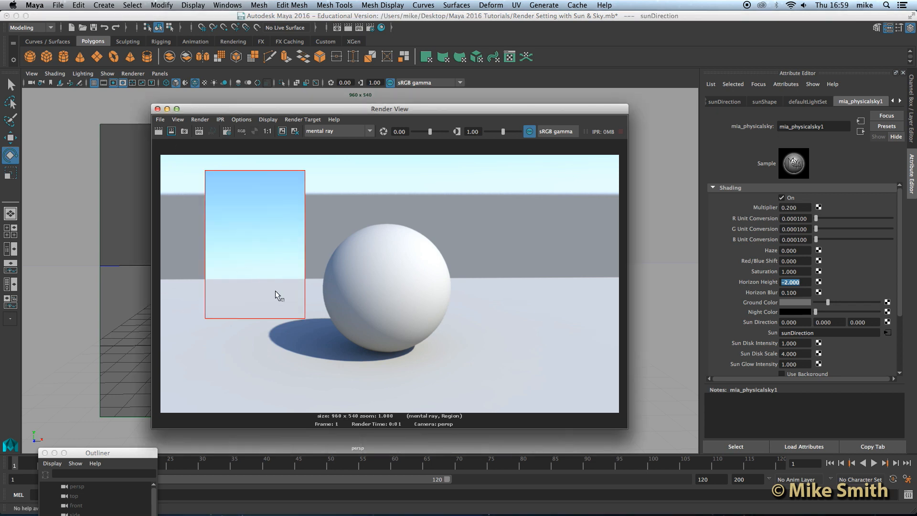
Step: Render the full frame with the lowered horizon and keep the Render View over the viewport
left_click(157, 131)
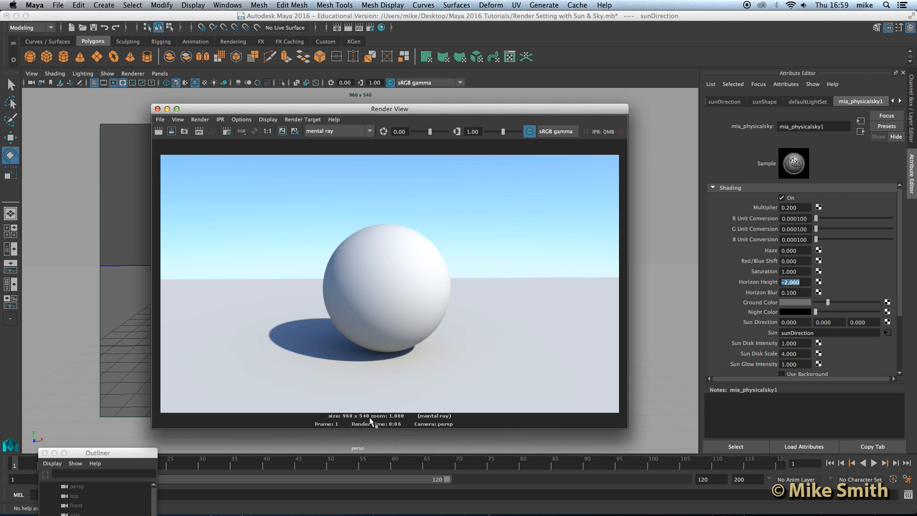
left_click_drag(266, 111, 528, 292)
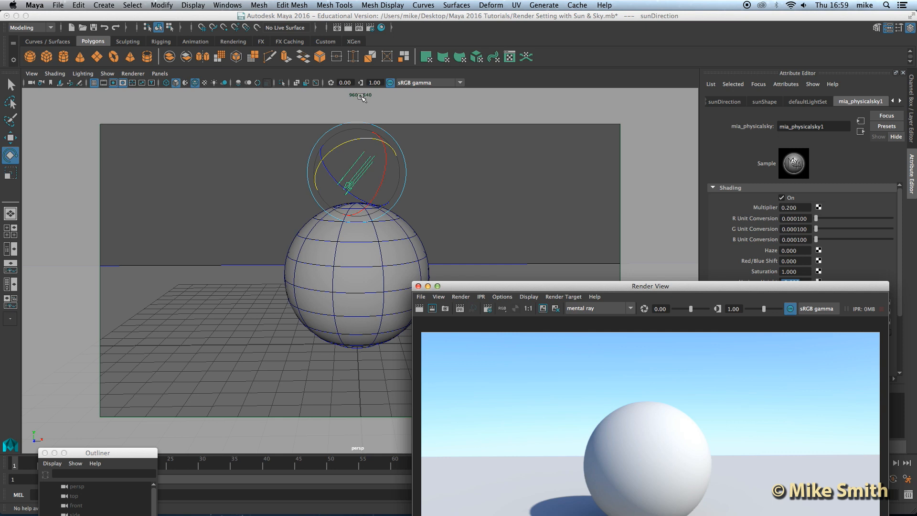
left_click_drag(464, 282, 283, 100)
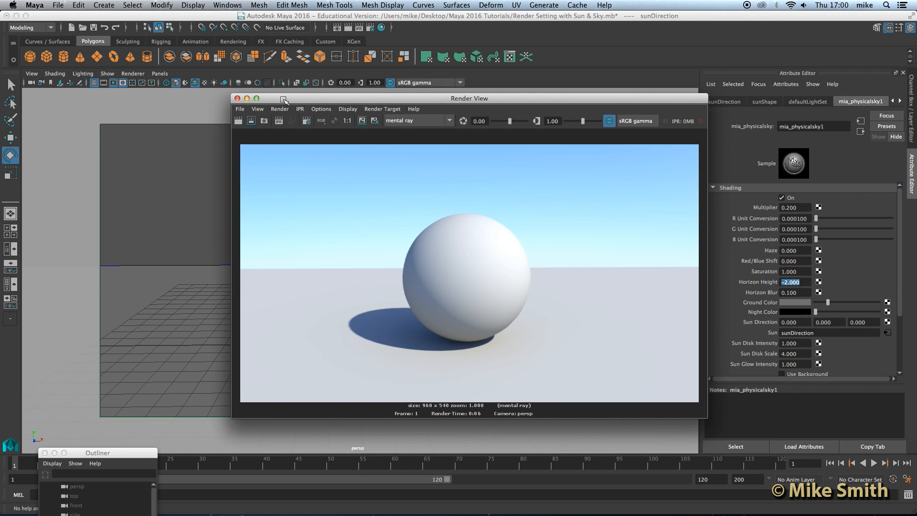
Step: Set the image size preset to A4 in the common render settings, and close the settings window
left_click(321, 110)
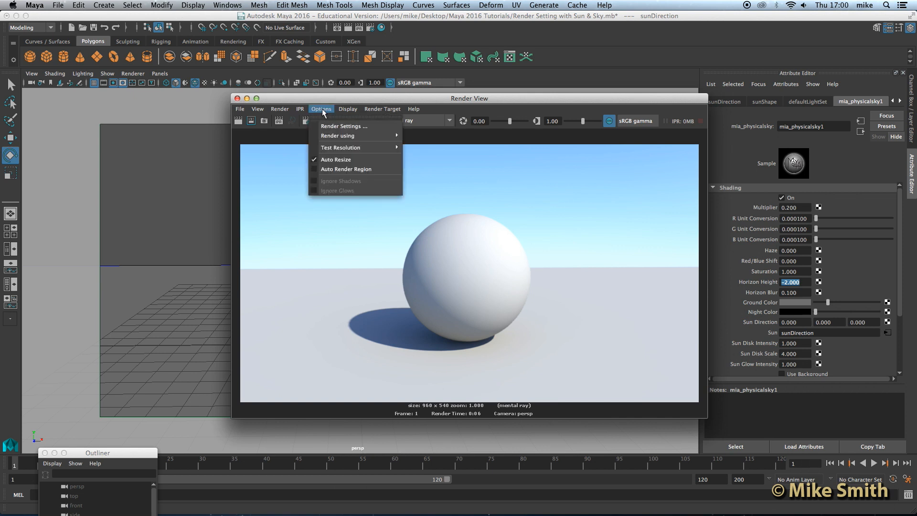
left_click(327, 126)
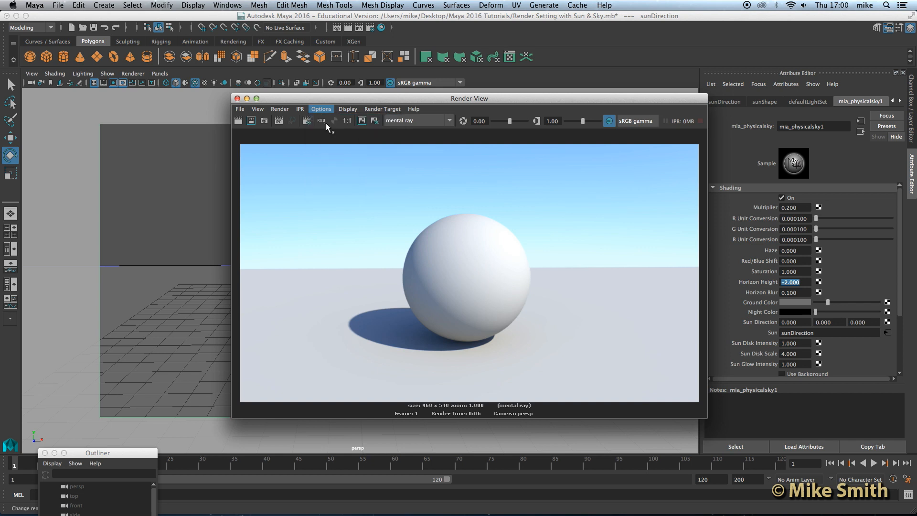
left_click(327, 103)
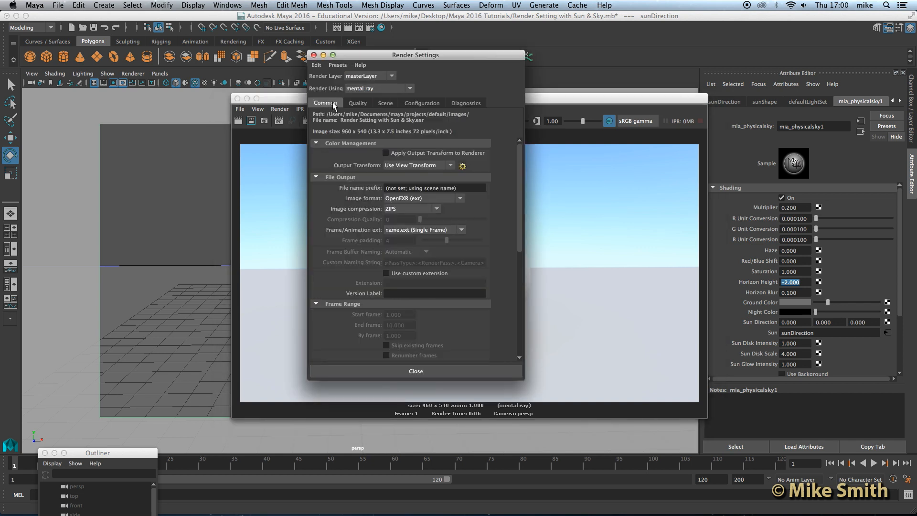
left_click_drag(517, 165, 532, 270)
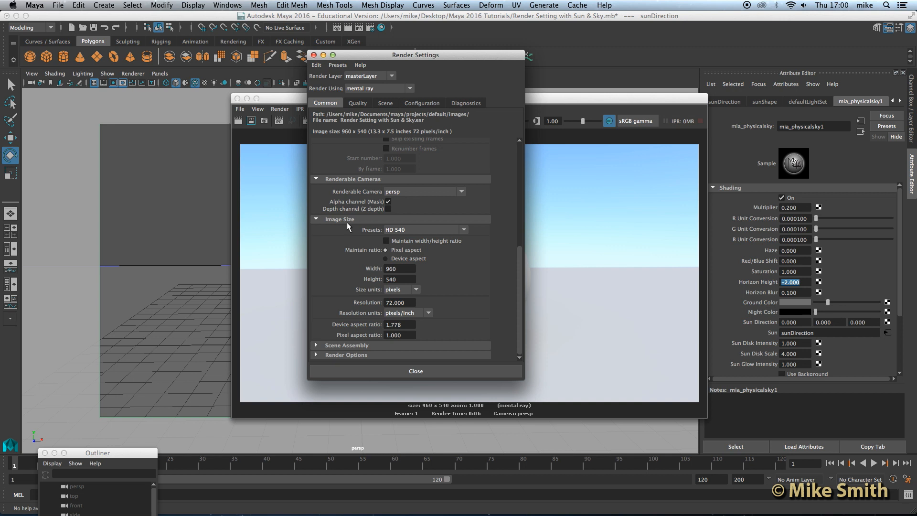
left_click(428, 230)
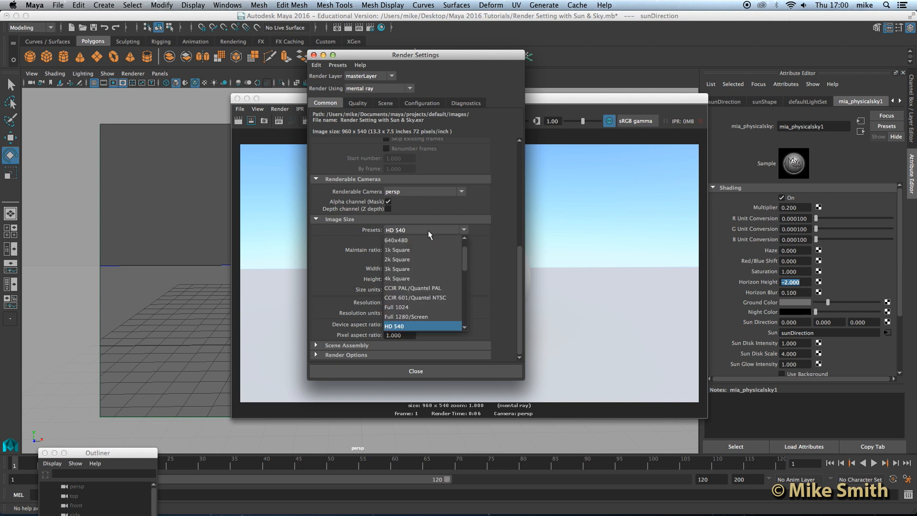
scroll(422, 291, "up", 3)
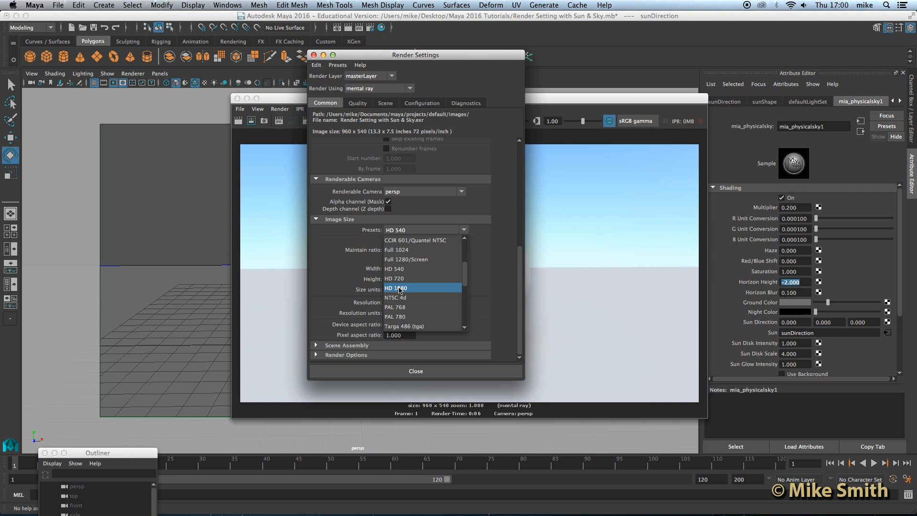
left_click_drag(467, 276, 467, 303)
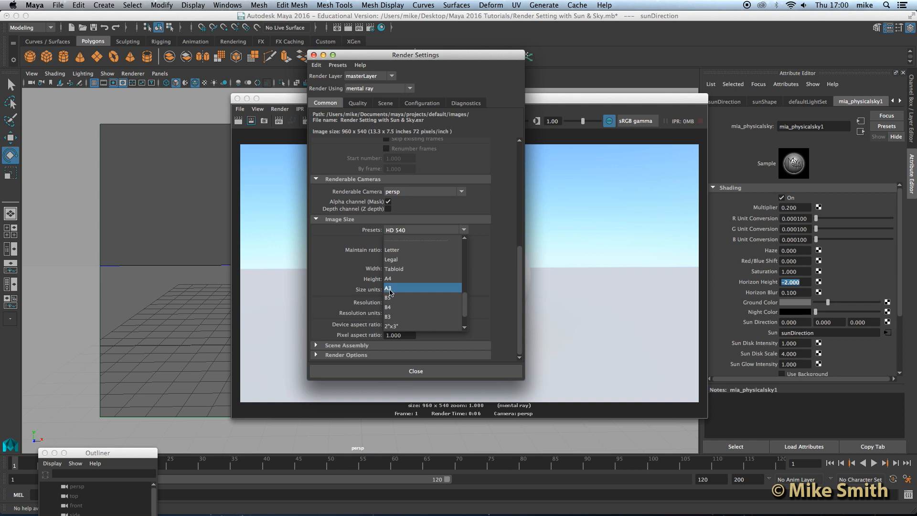
left_click(391, 279)
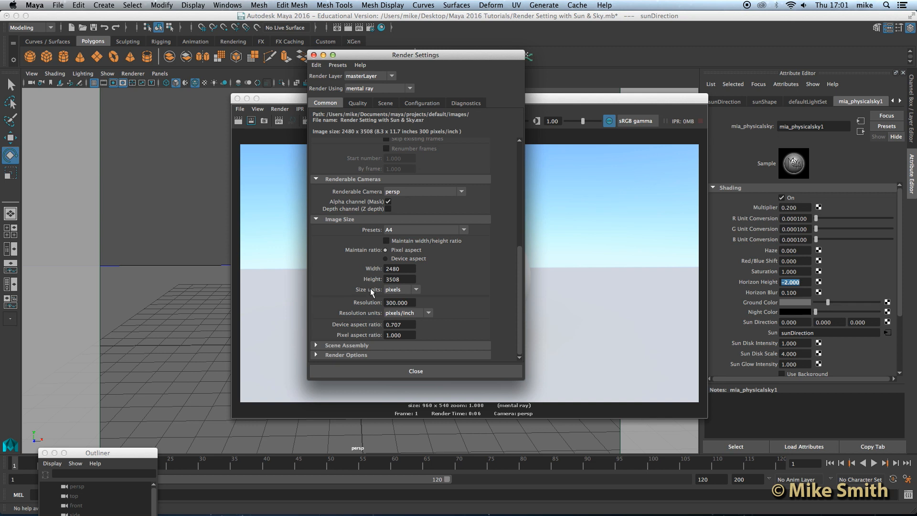
left_click(314, 55)
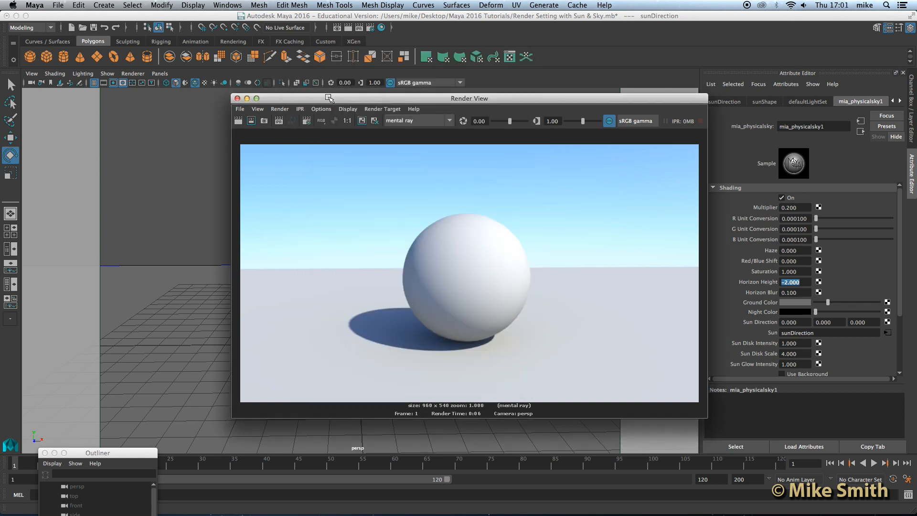
Step: Examine the file formats available for saving the rendered image, such as JPEG and Tiff, and cancel the save
left_click_drag(328, 99, 267, 77)
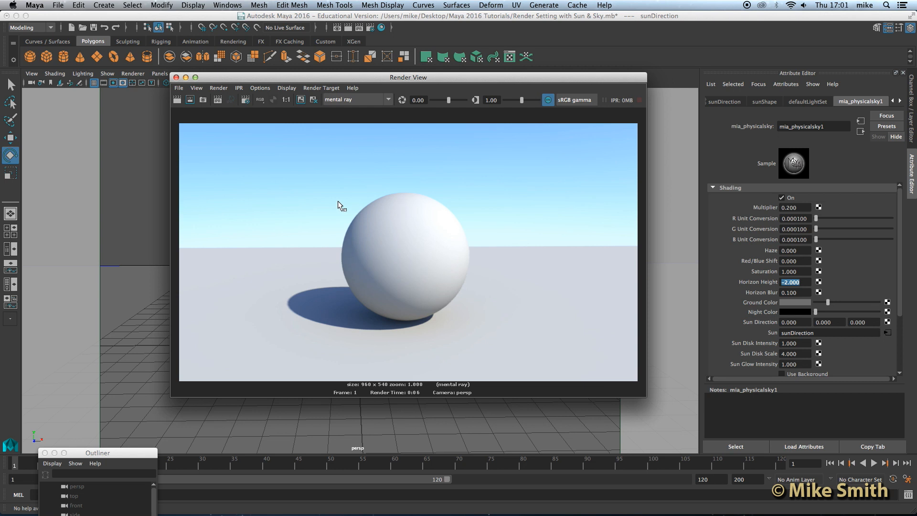
left_click(179, 88)
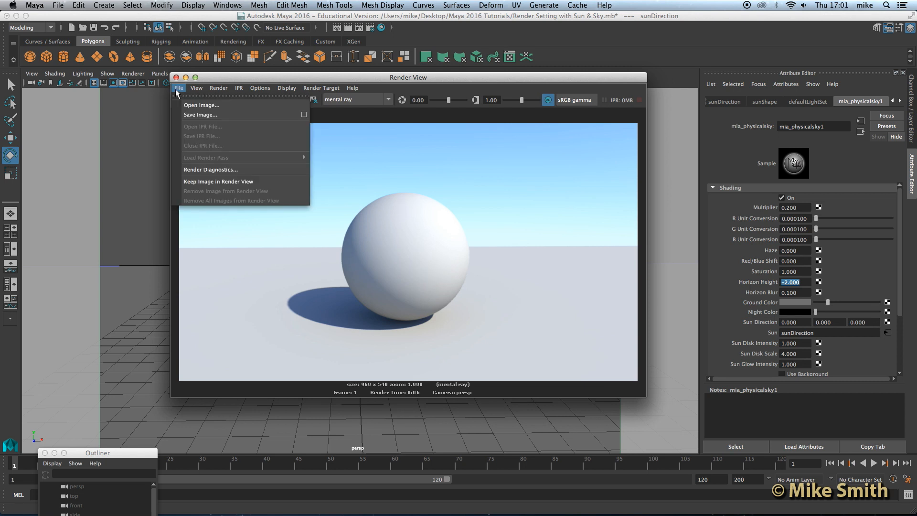
left_click(202, 114)
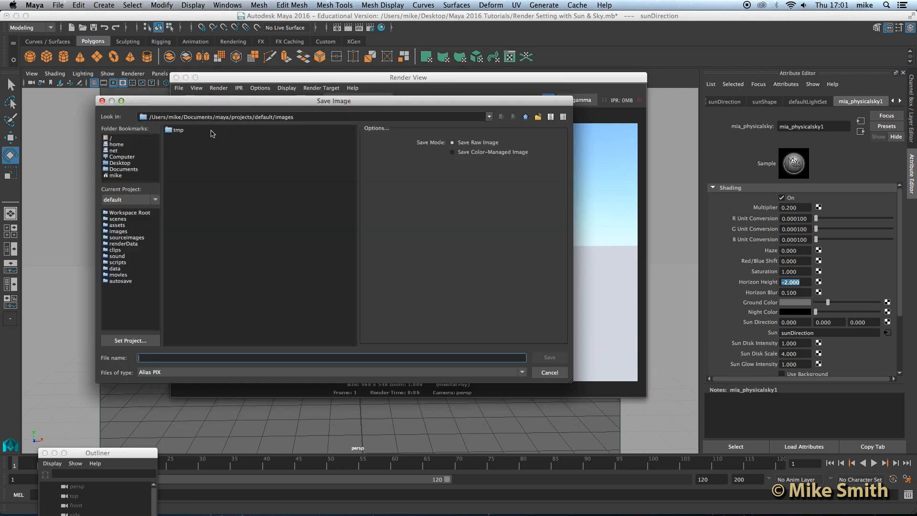
left_click_drag(249, 101, 291, 98)
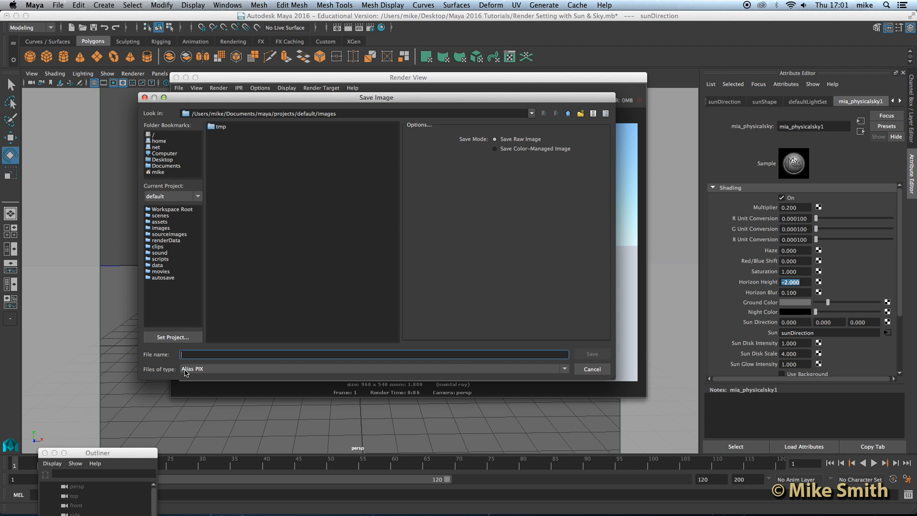
left_click(219, 370)
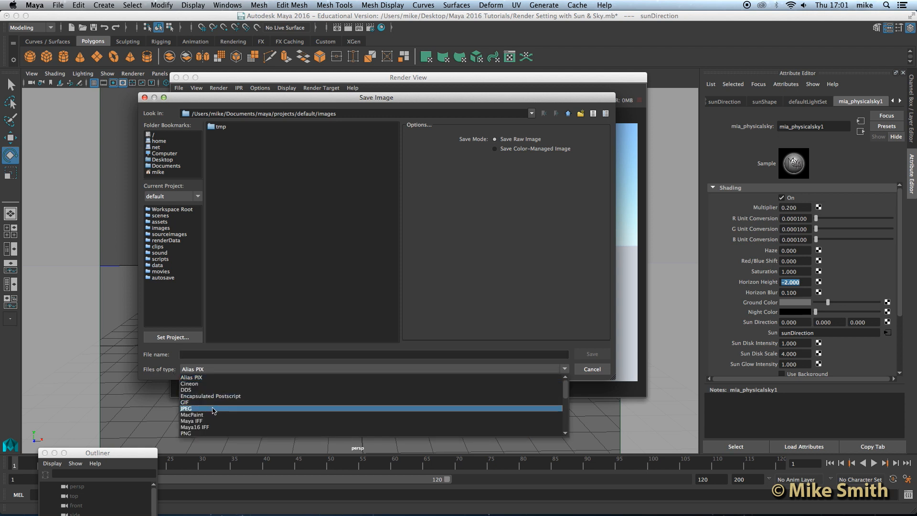
scroll(214, 410, "down", 1)
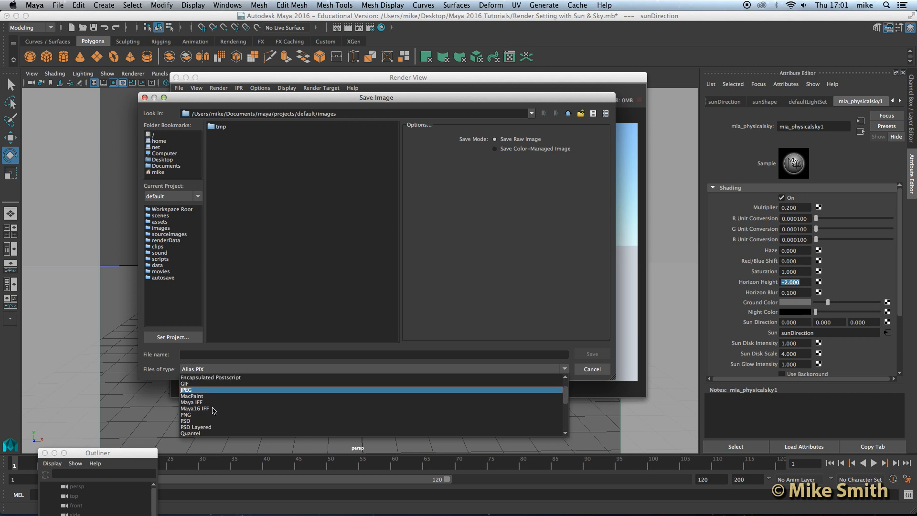
scroll(213, 411, "down", 3)
scroll(213, 410, "down", 1)
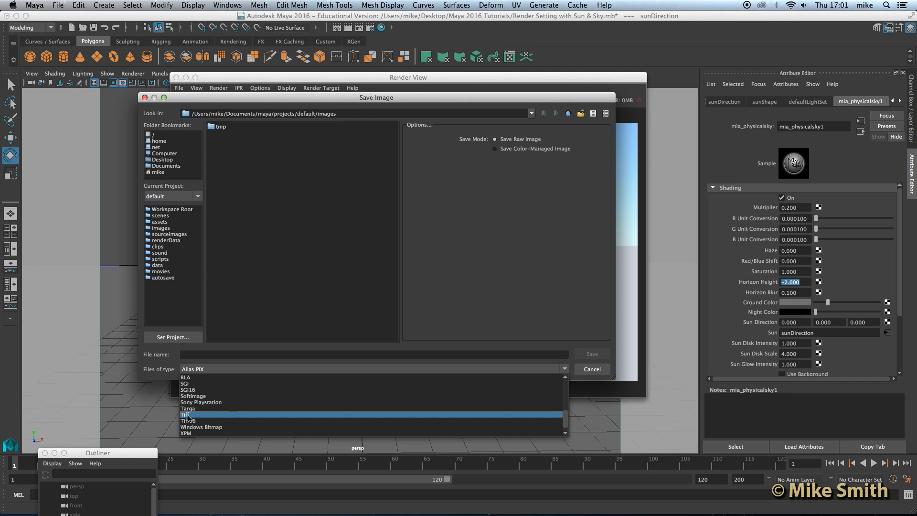
left_click(591, 369)
left_click(590, 368)
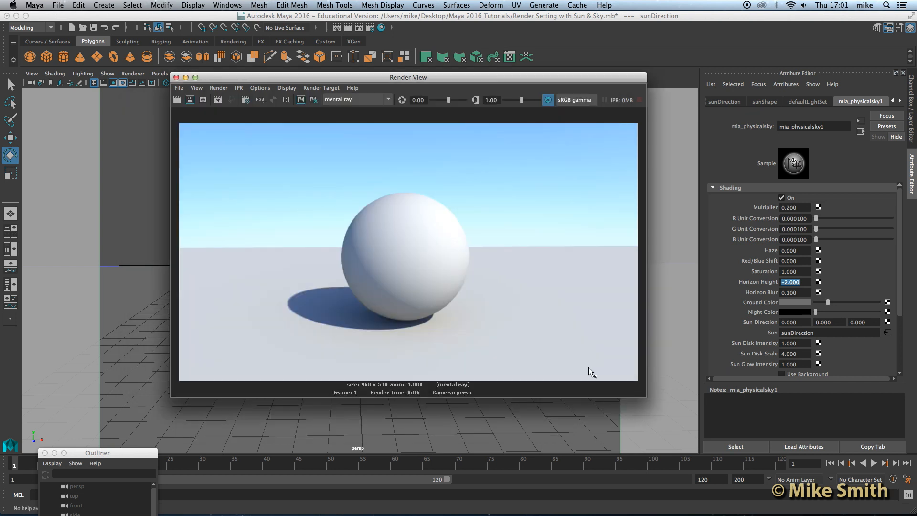